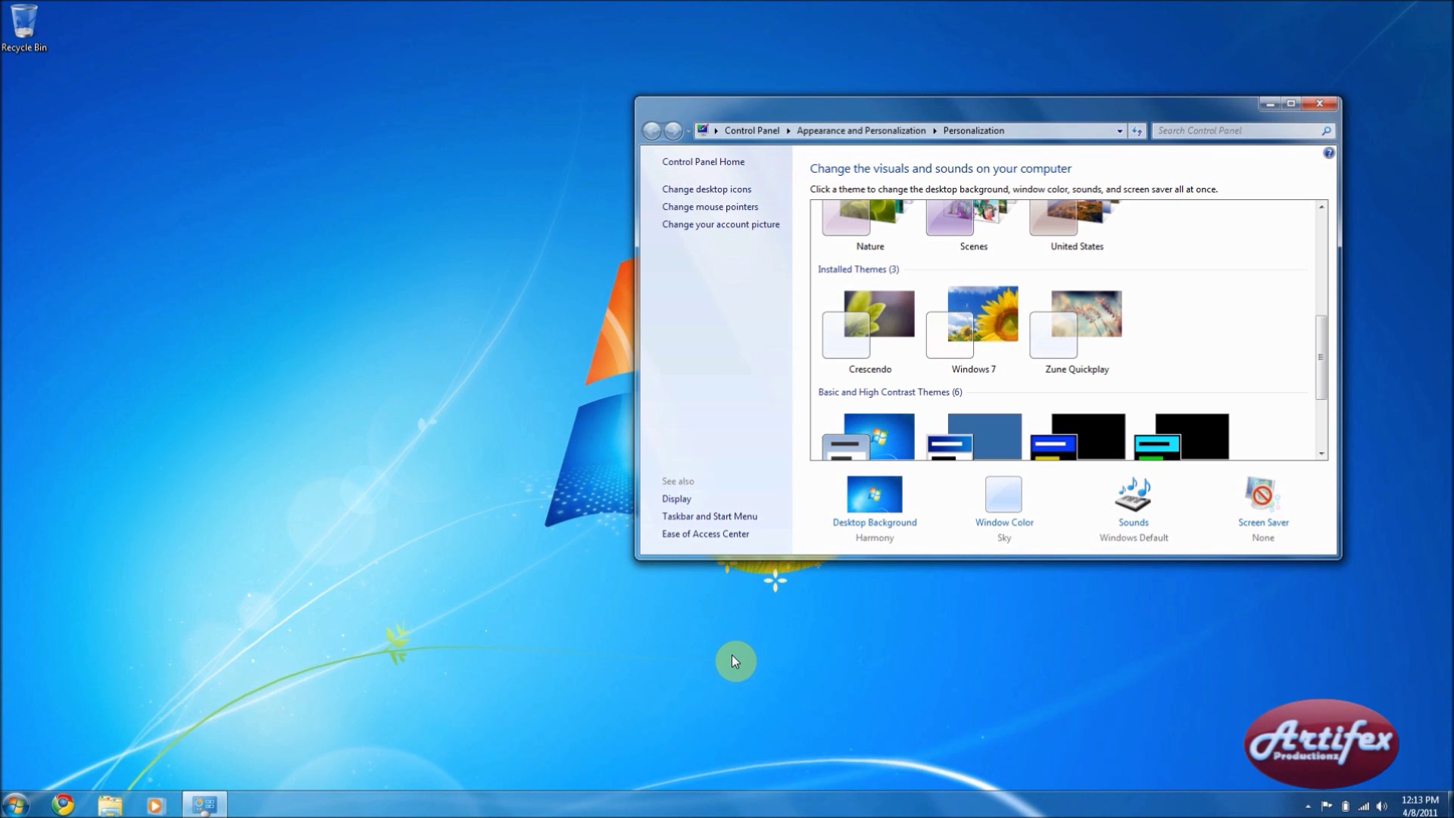
- Apply the installed sunflower Windows 7 theme and reposition the Personalization window
left_click(982, 324)
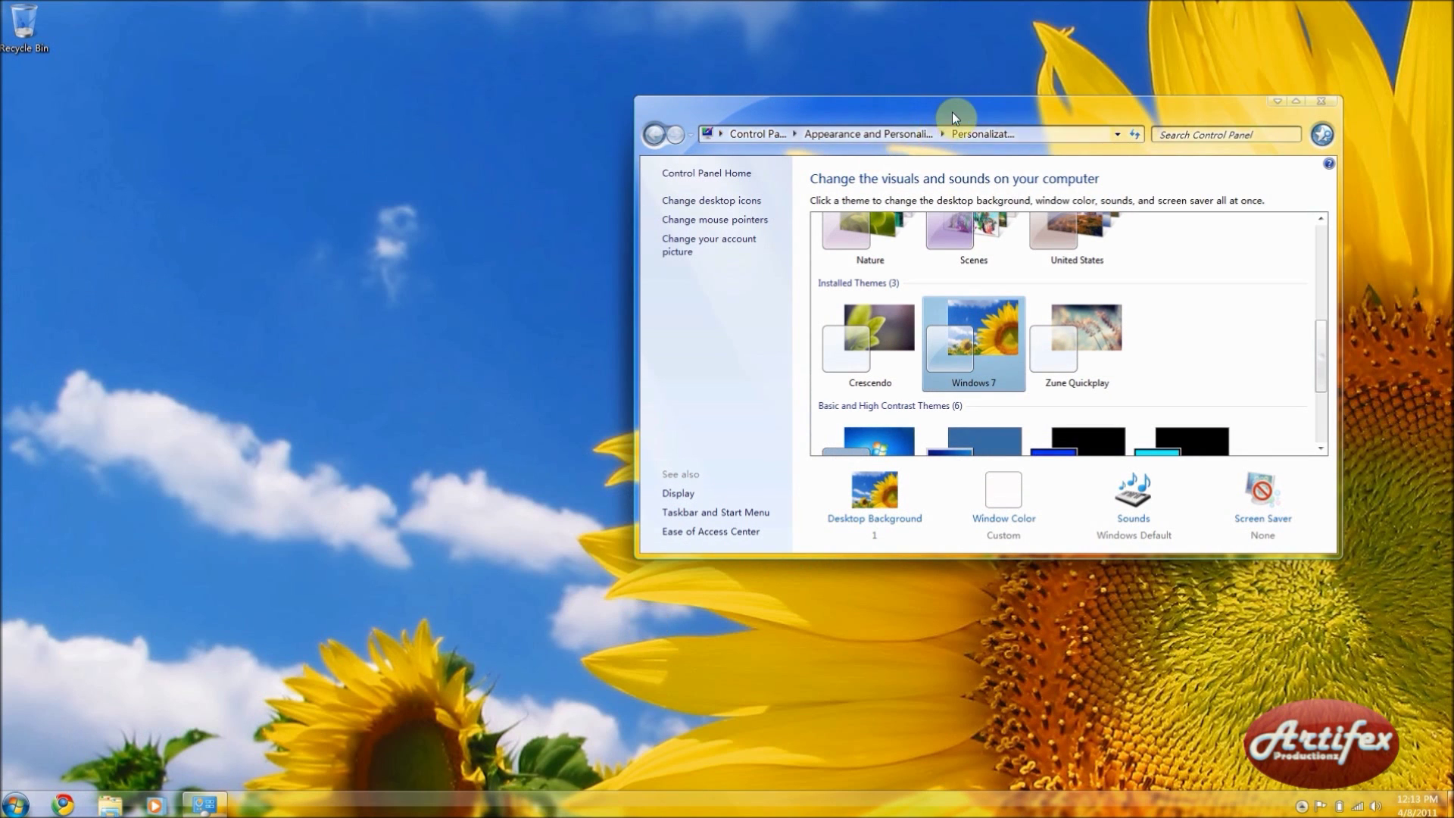
left_click_drag(931, 114, 837, 126)
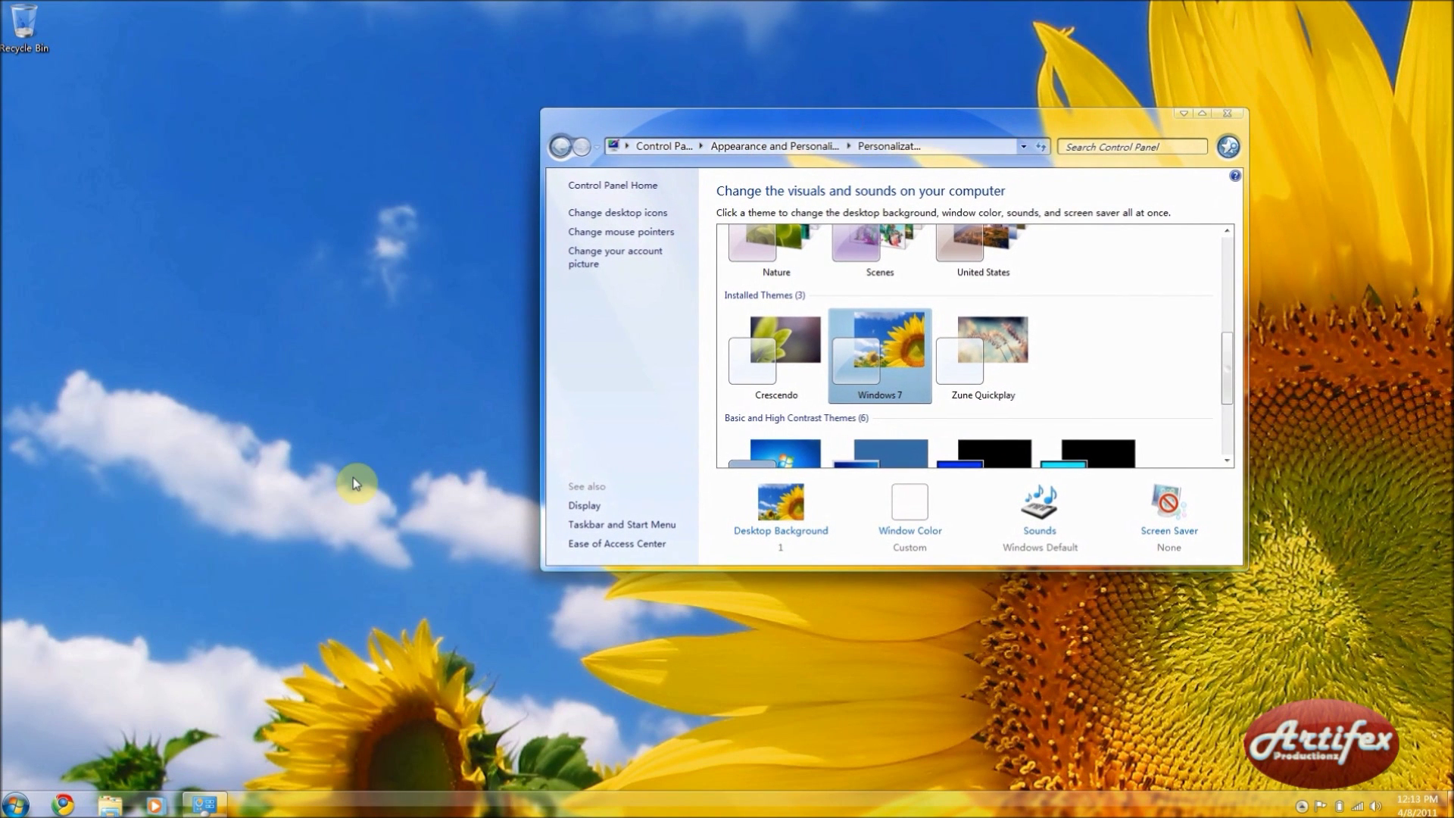
left_click(15, 803)
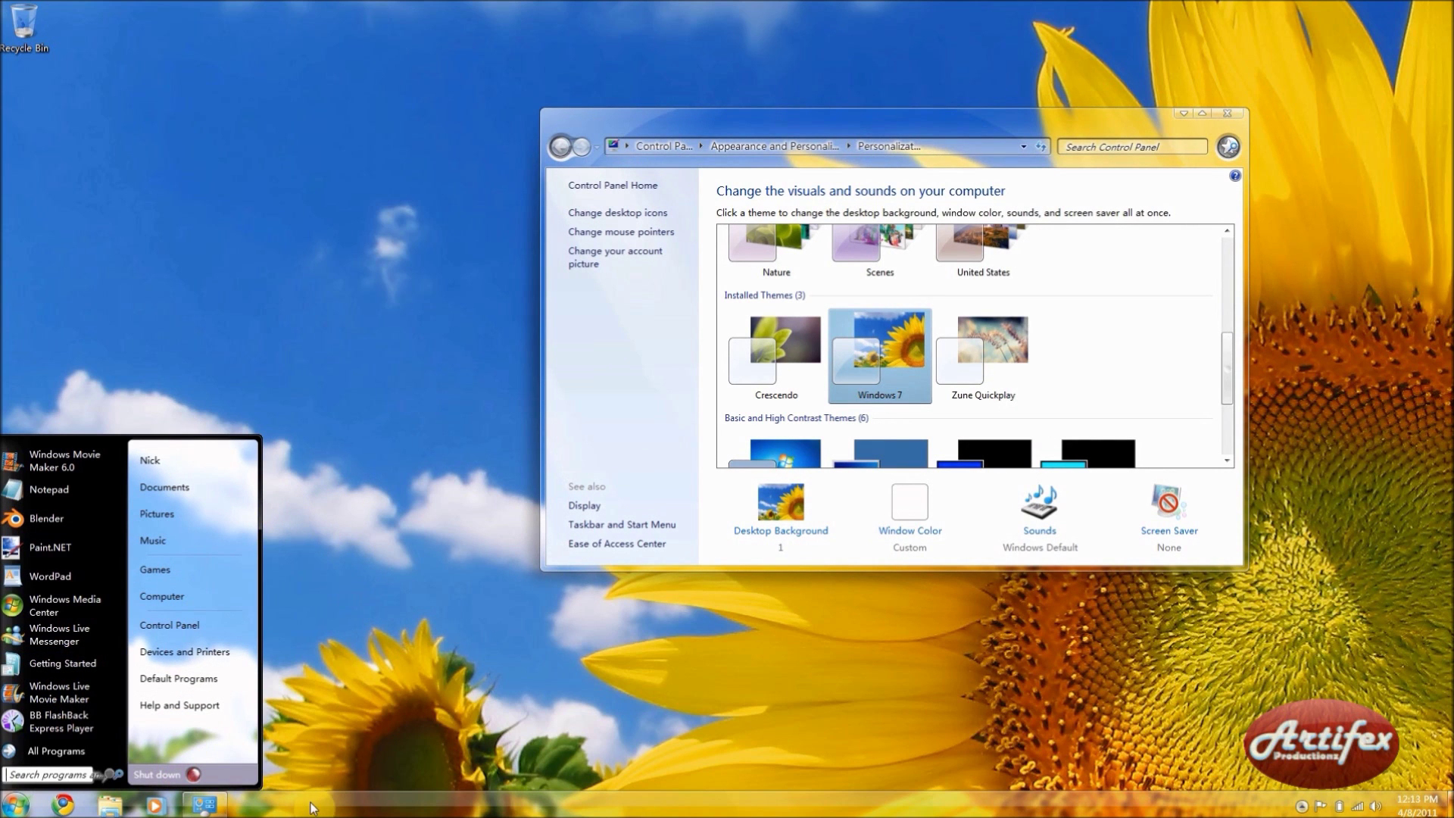
left_click(530, 604)
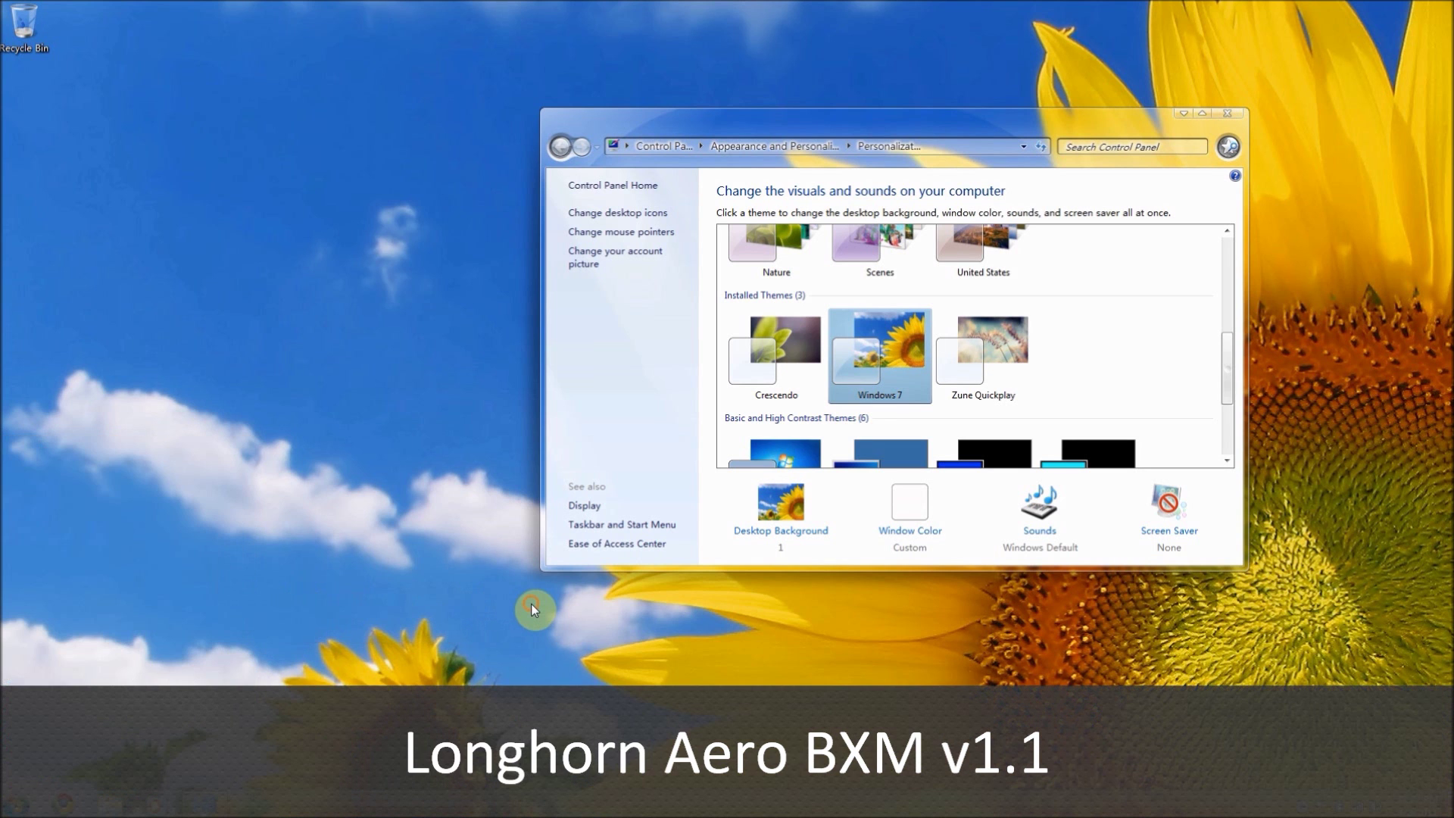
mouse_move(1226, 356)
left_mouse_down()
mouse_move(1233, 324)
mouse_move(1233, 366)
left_mouse_up()
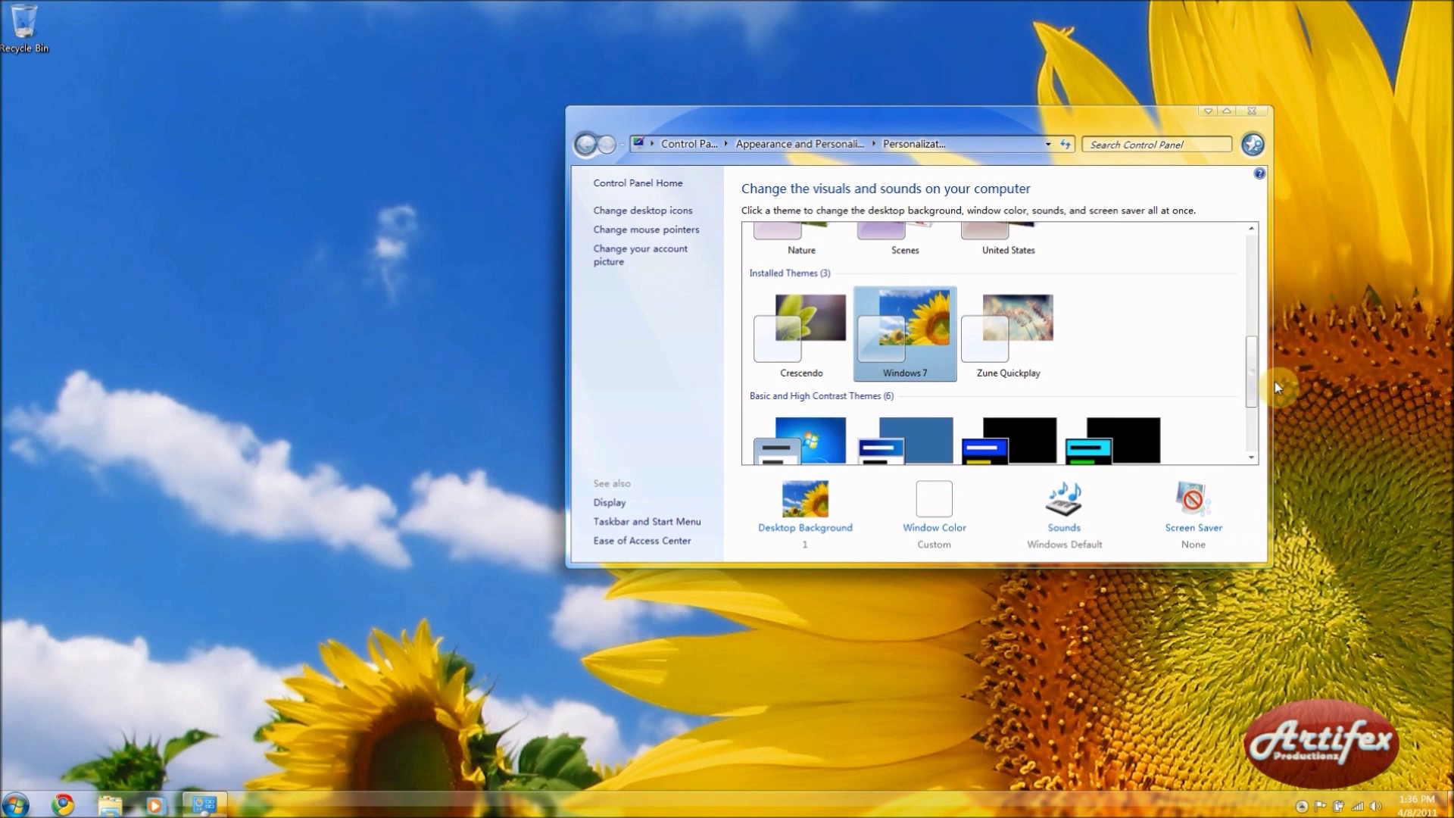
left_click_drag(1250, 373, 1259, 326)
- Apply the Aero Windows 7 theme with the Harmony background, then close Personalization
left_click(801, 295)
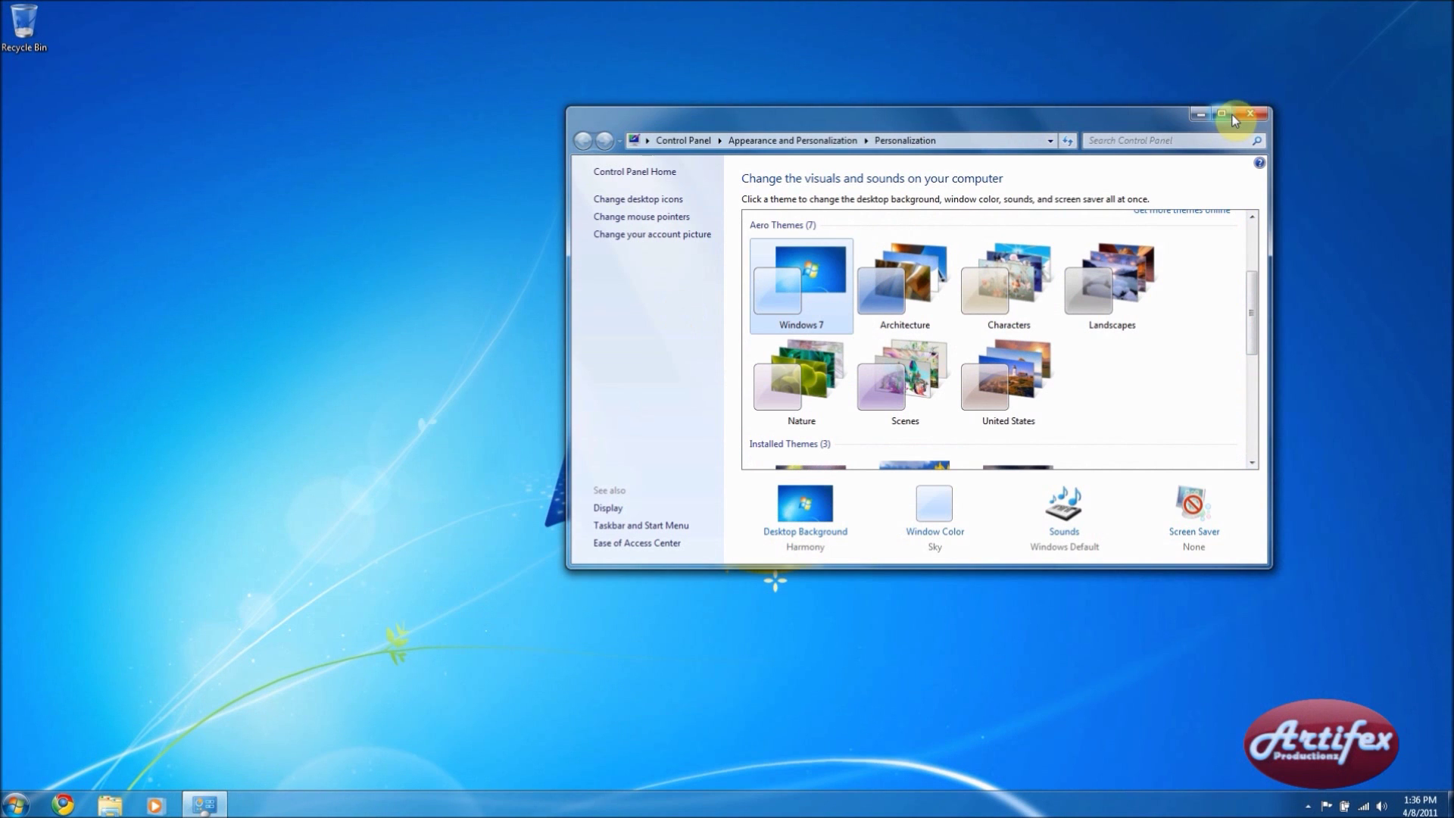
left_click(1242, 114)
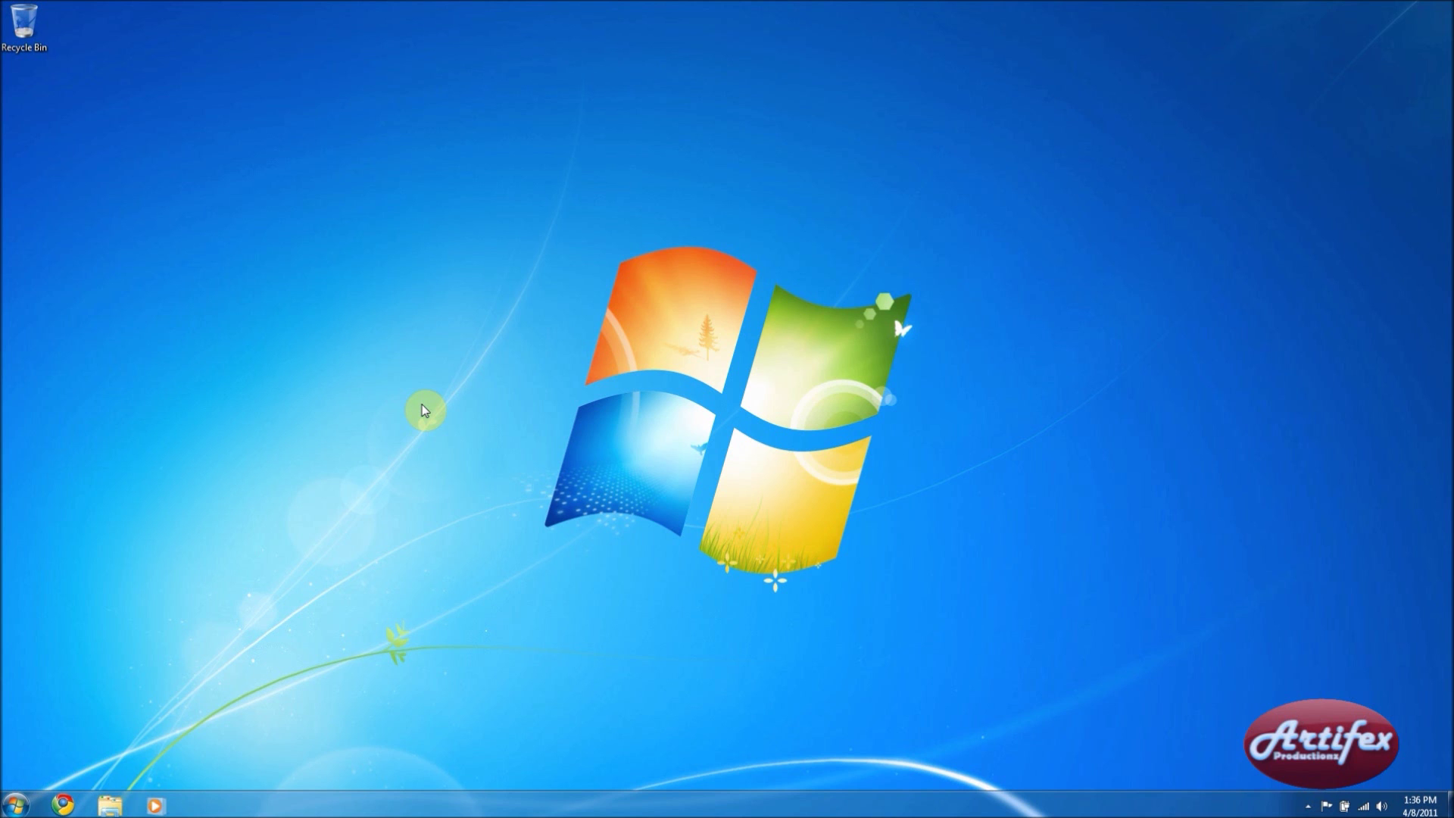
- In Chrome, load the deepxw.blogspot.com patcher page and save UniversalThemePatcher_20090409.zip
left_click(62, 804)
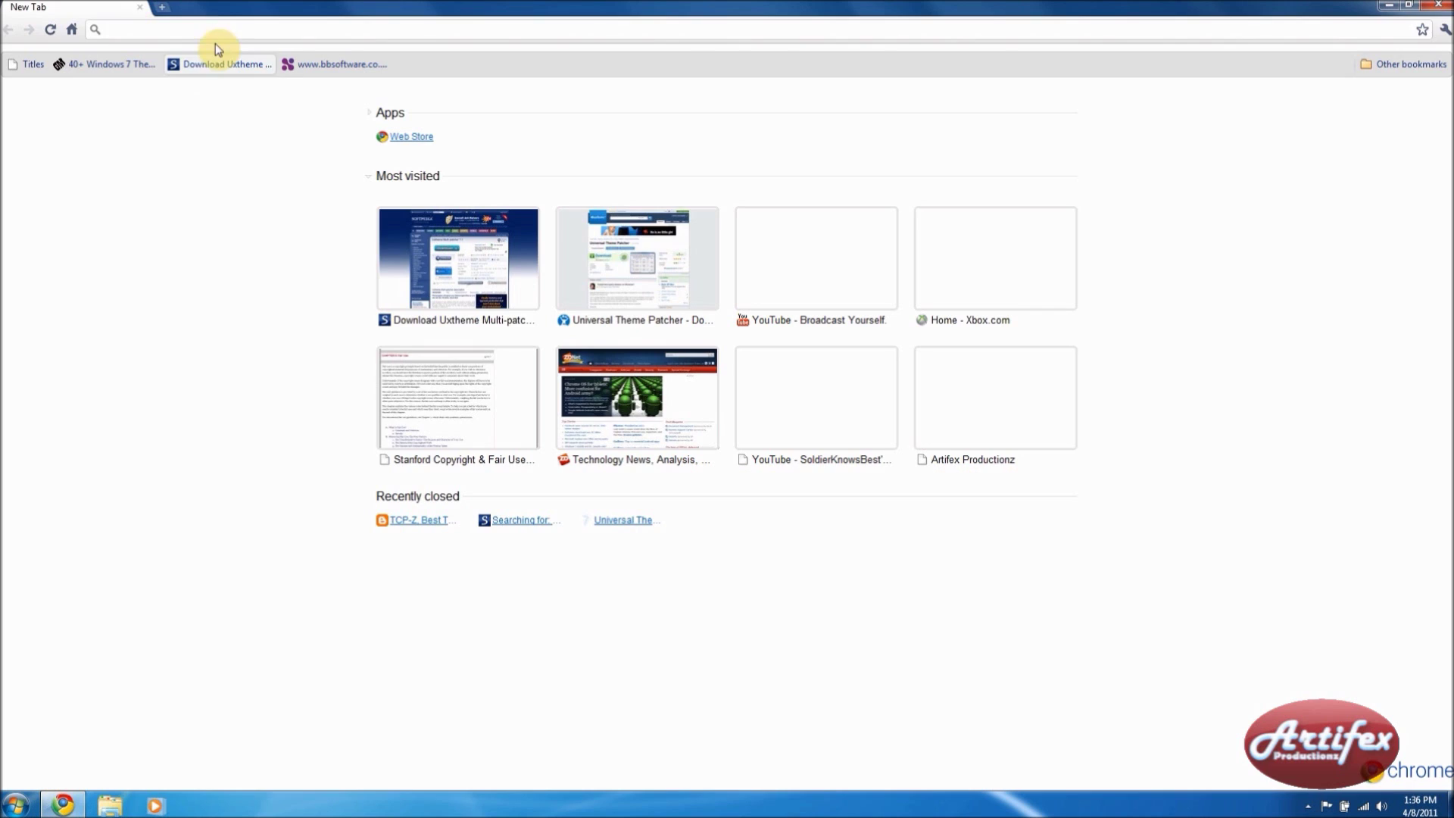
left_click(216, 32)
type("http://deepxw.blogspot.com/2008/11/universal-theme-patcher.html")
key("Return")
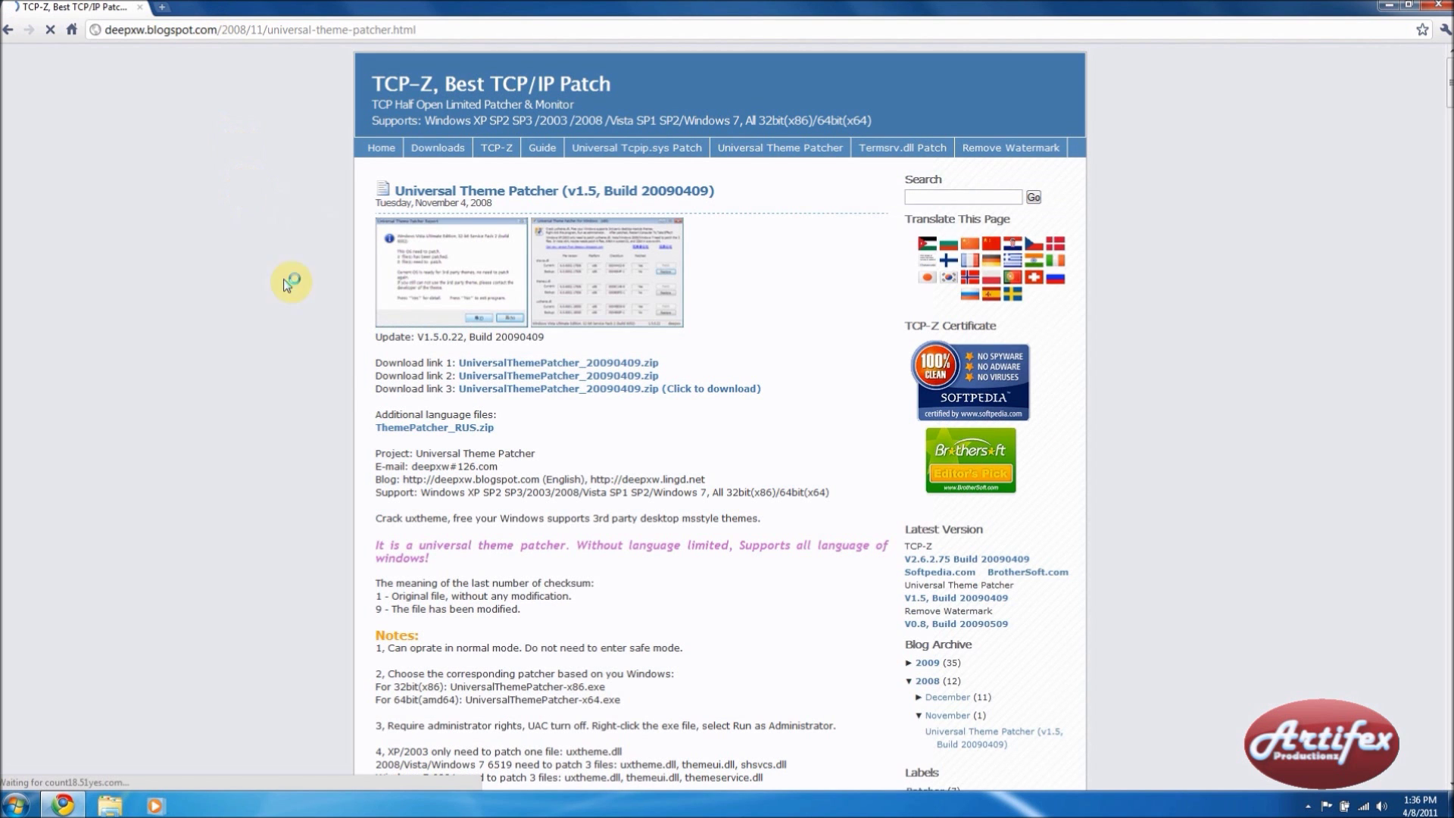
left_click(577, 362)
left_click(389, 339)
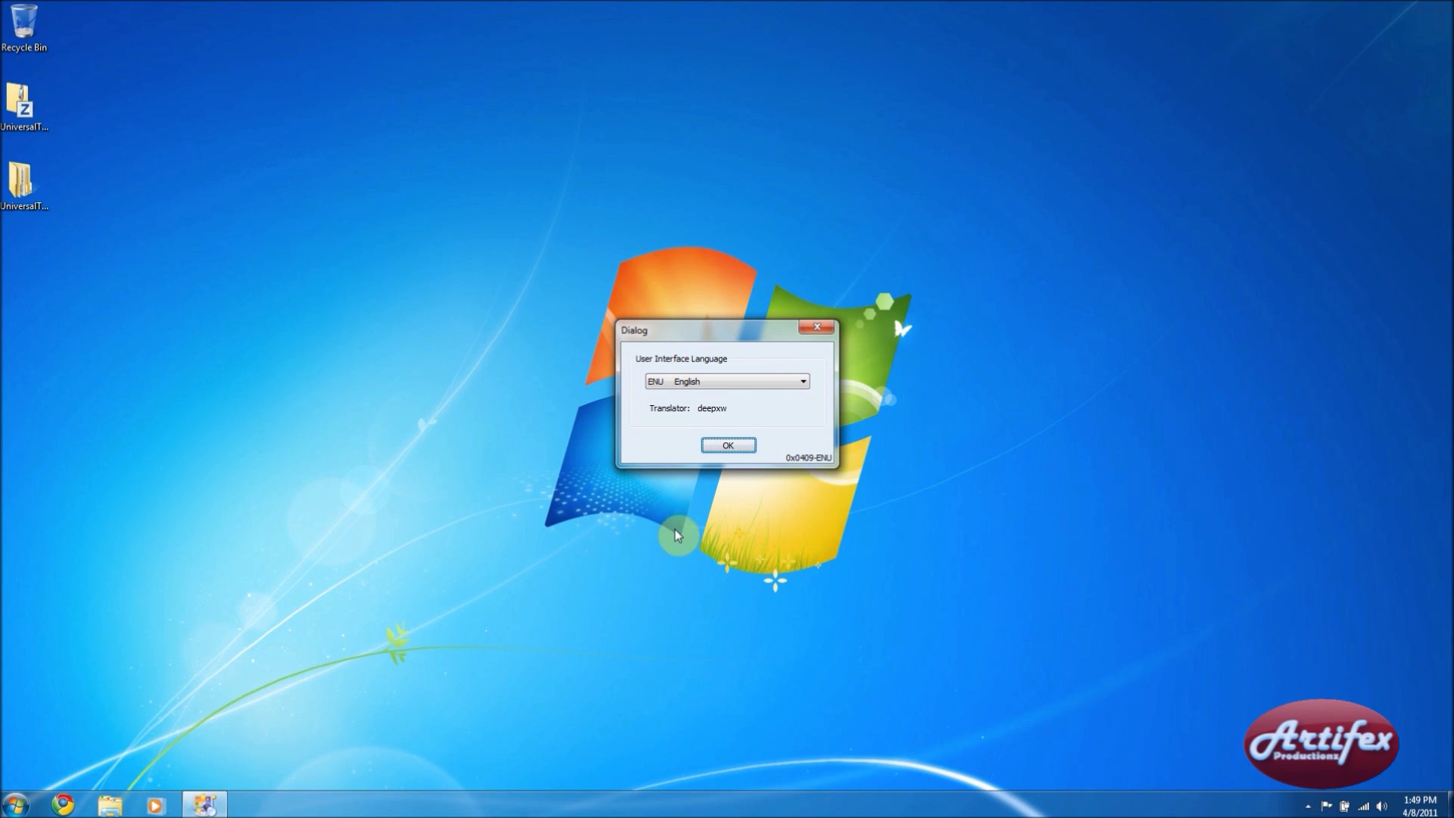
- Keep English as the patcher language and view the themeservice, themeui and uxtheme patch status
left_click(729, 444)
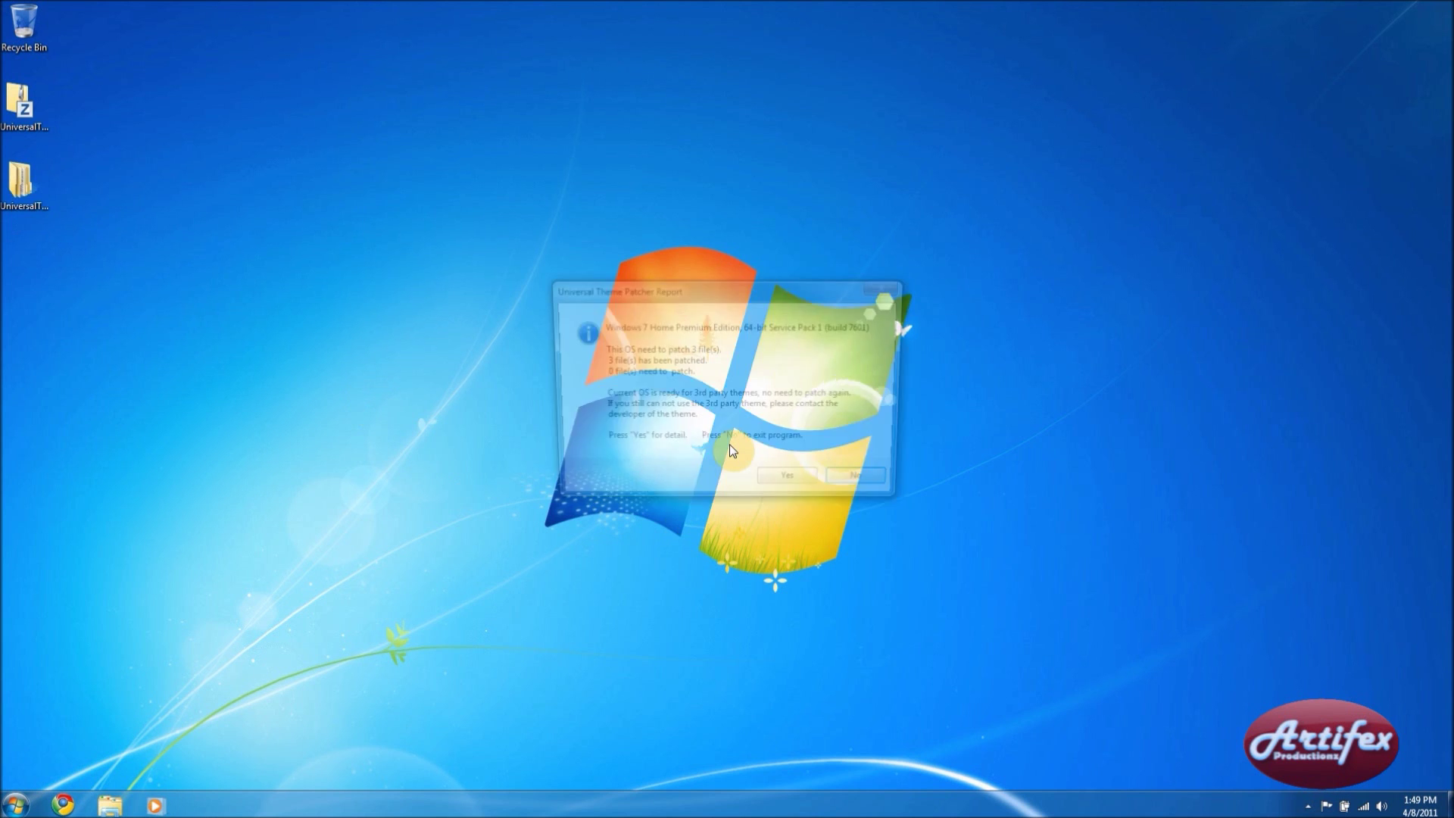
left_click(784, 486)
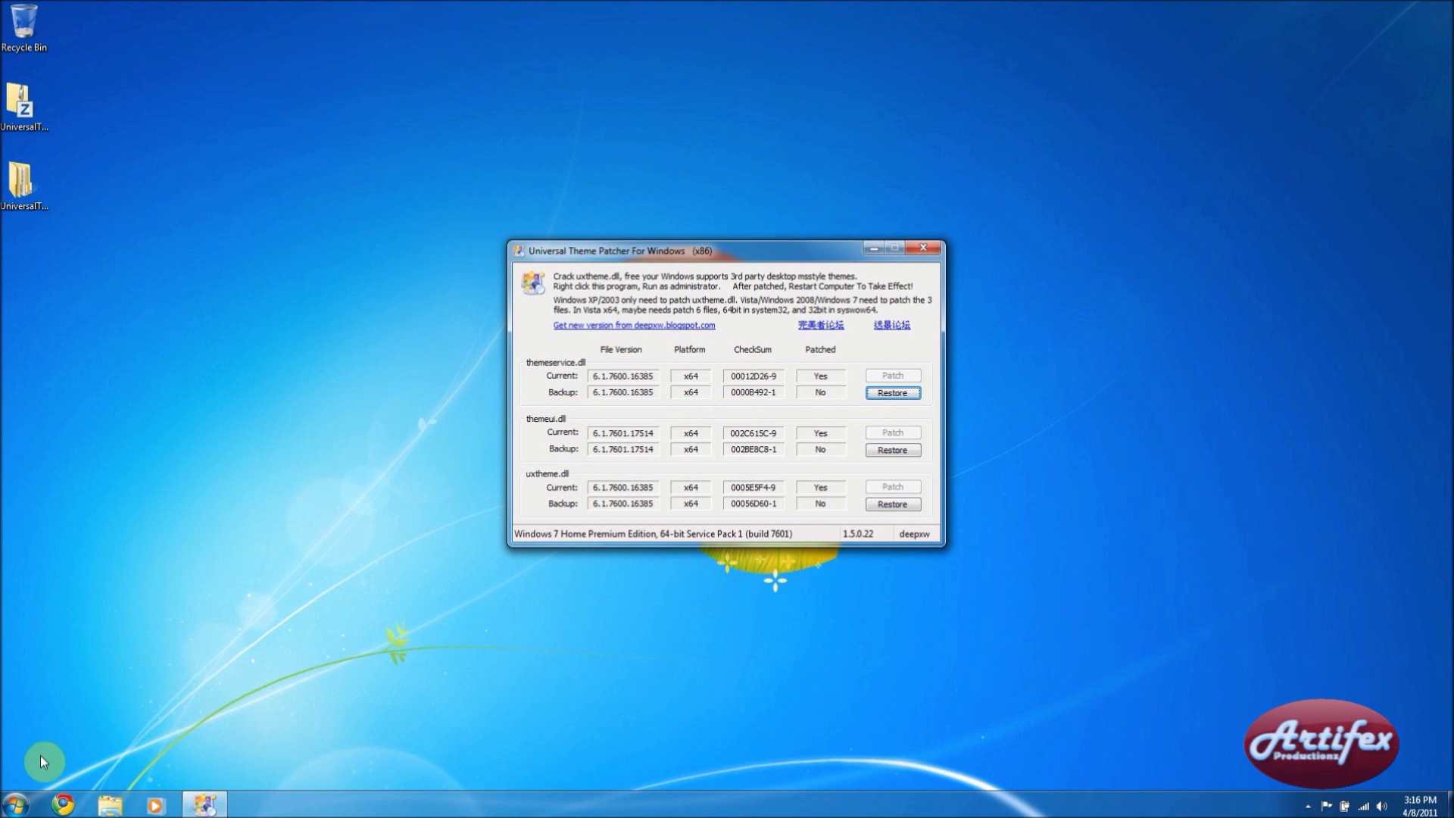
- Open System Properties on the System Protection tab via Computer > Properties
left_click(17, 802)
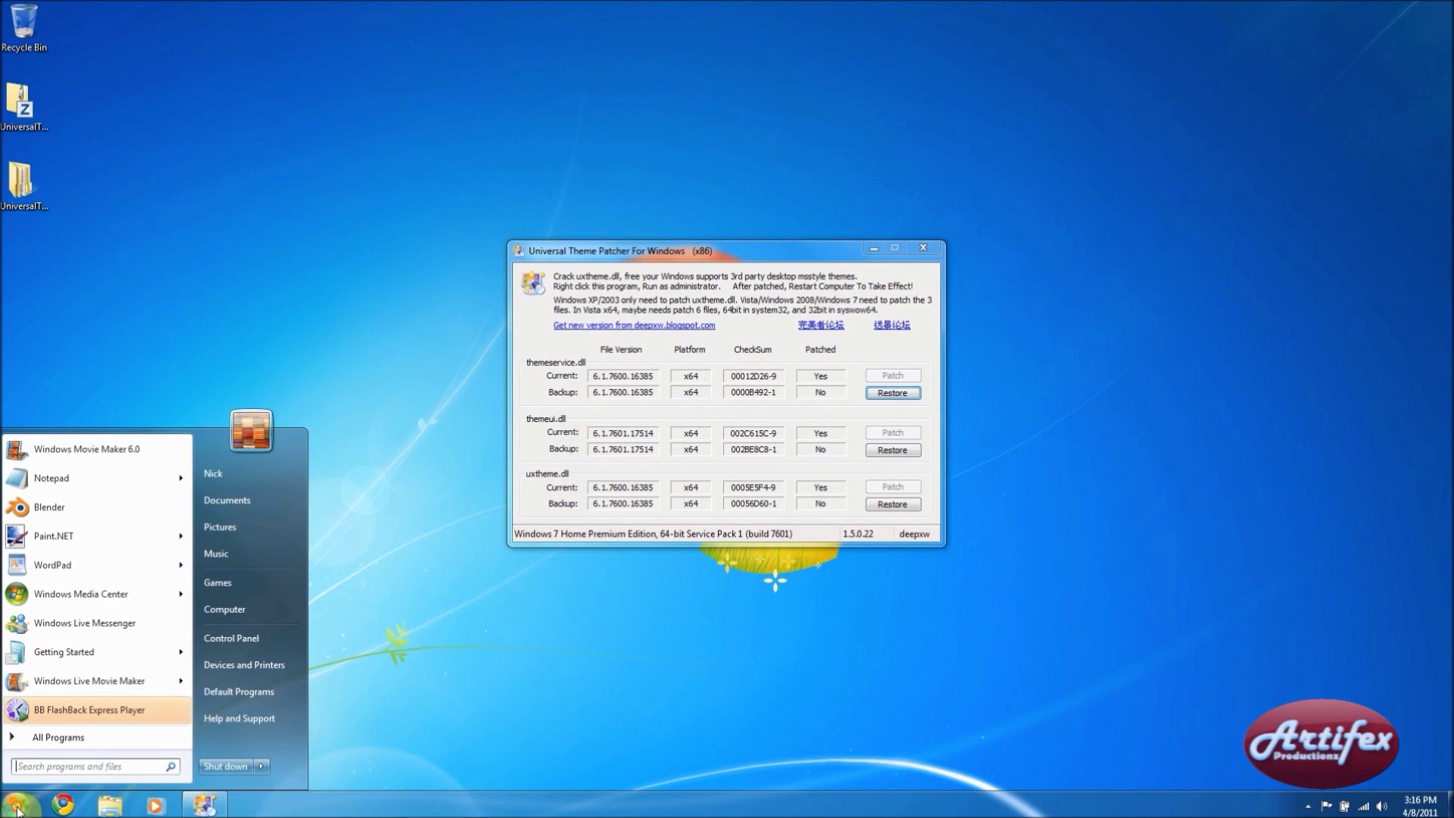
right_click(244, 609)
left_click(306, 740)
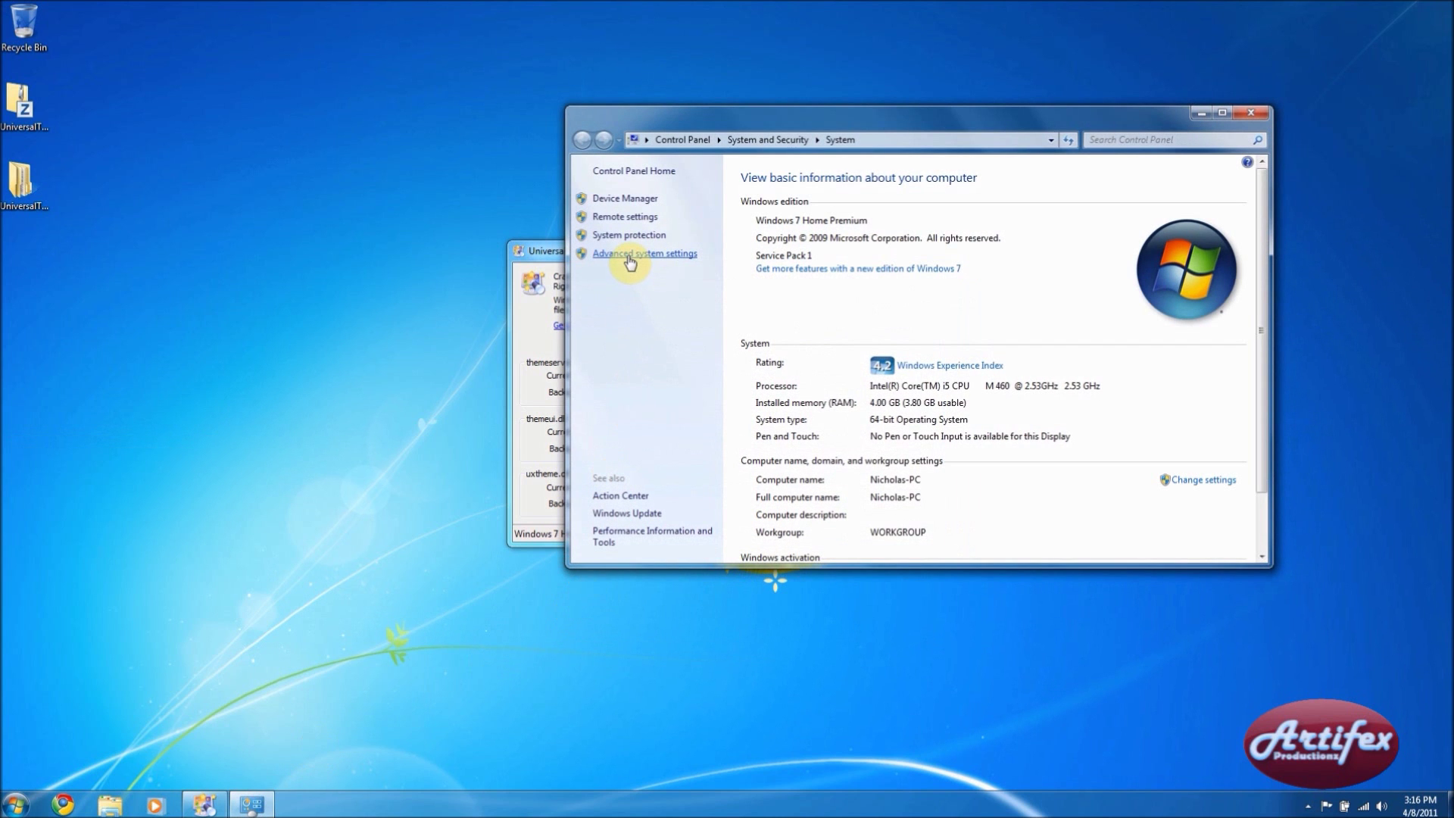
left_click(627, 257)
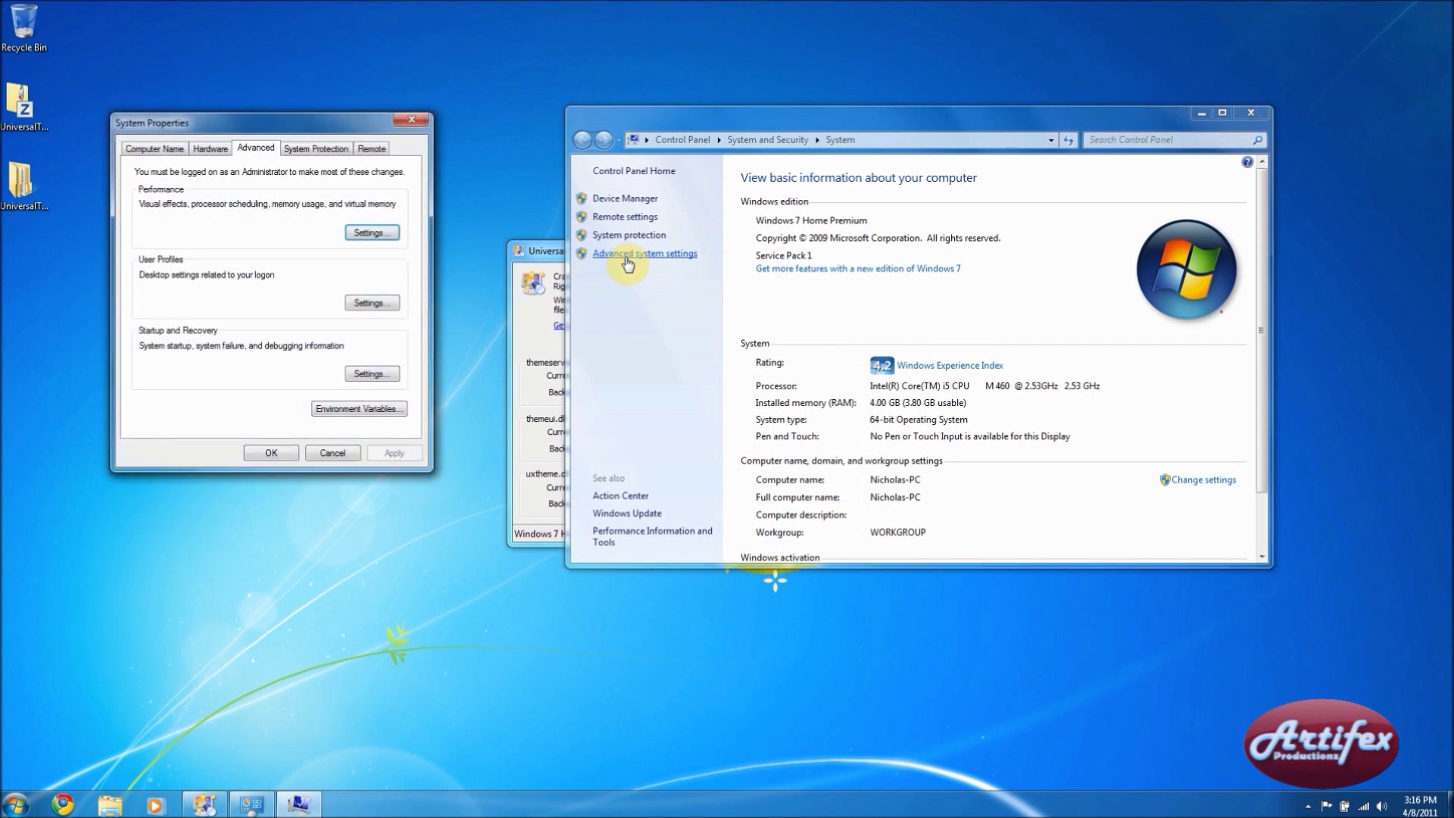
left_click_drag(329, 136, 640, 230)
left_click(620, 244)
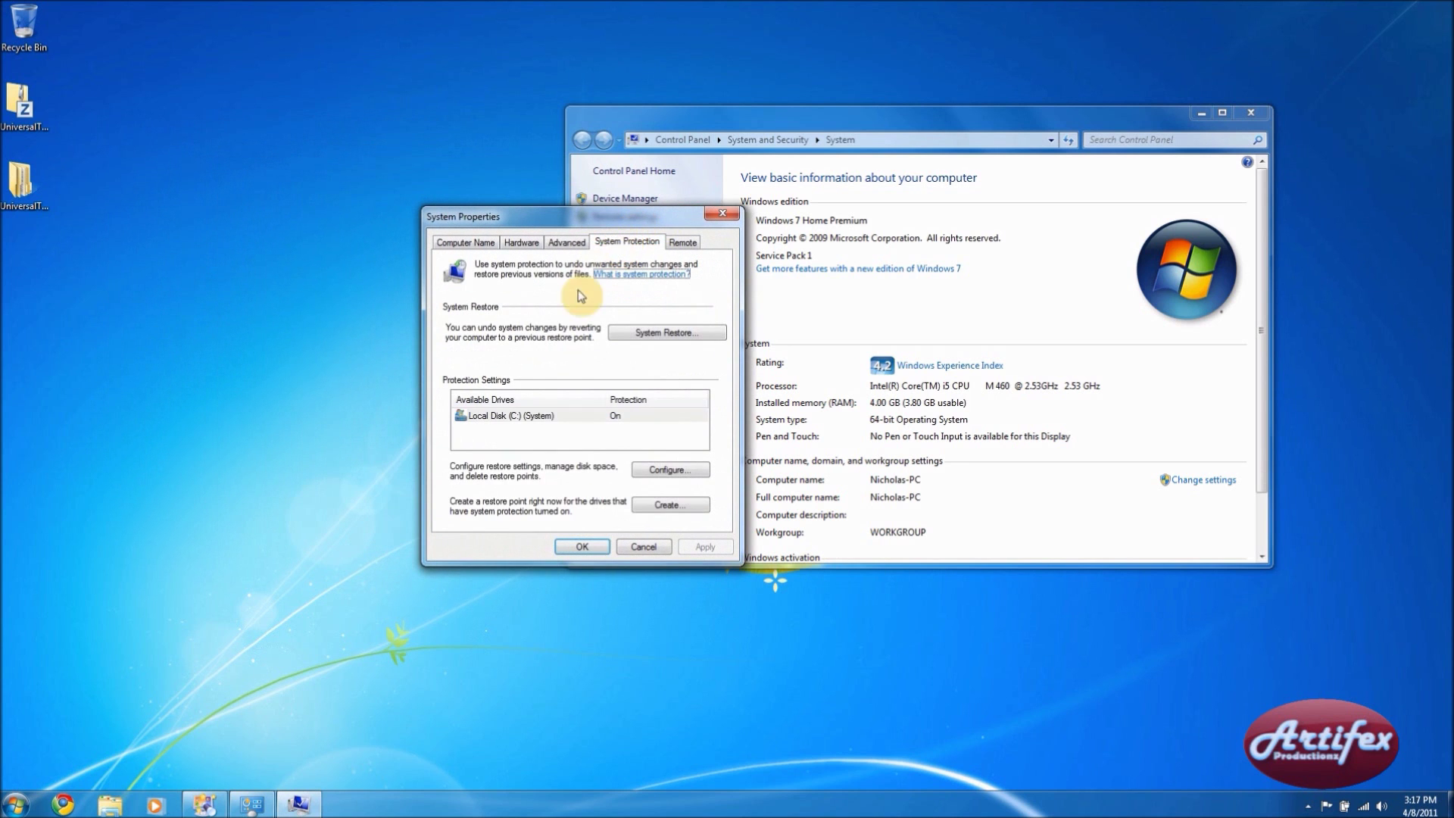
- Create a restore point named 'Patching for Theemes' and close the System windows
left_click(670, 503)
type("Patching for Theemes")
left_click(641, 369)
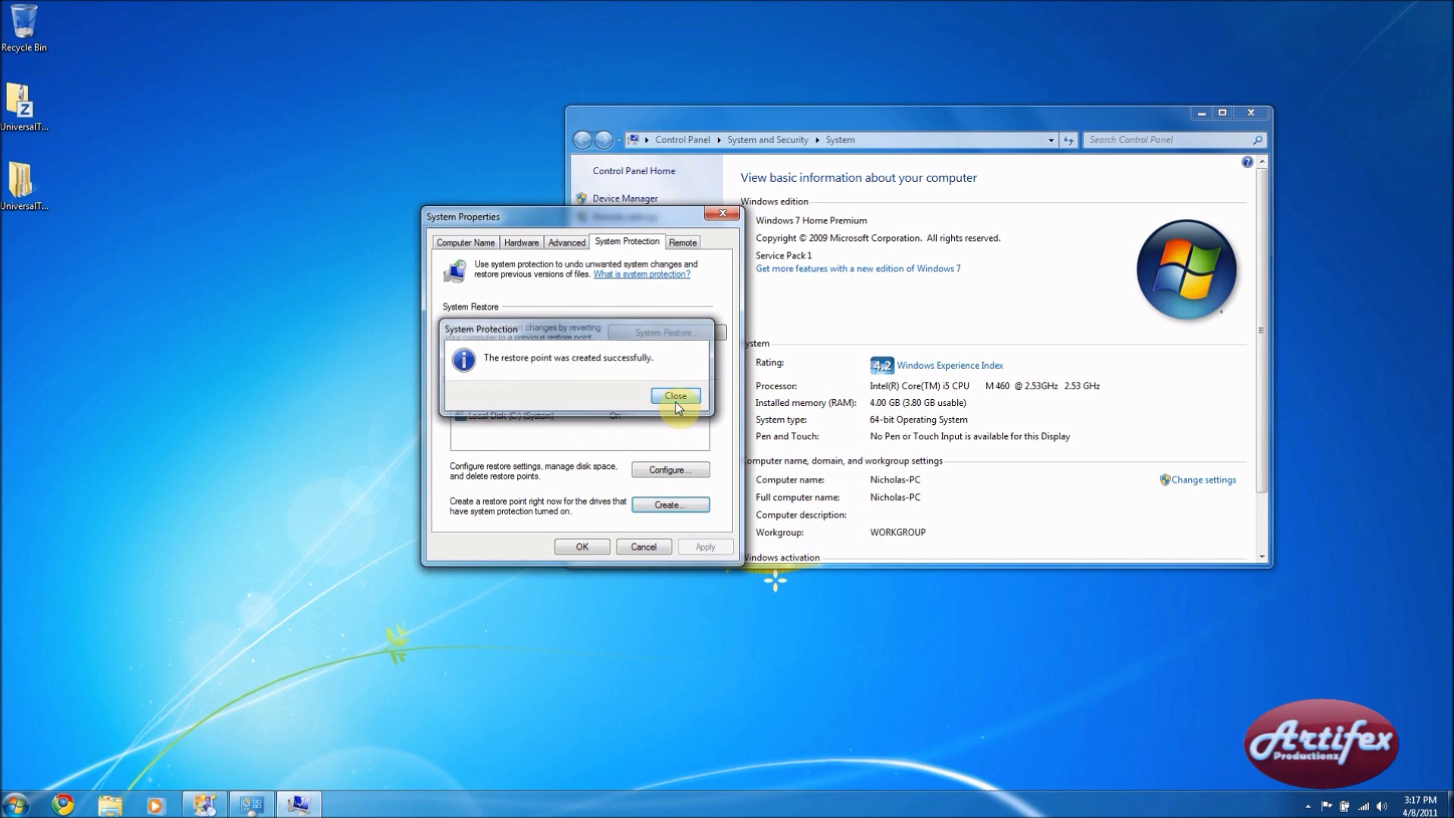
left_click(676, 402)
left_click(572, 548)
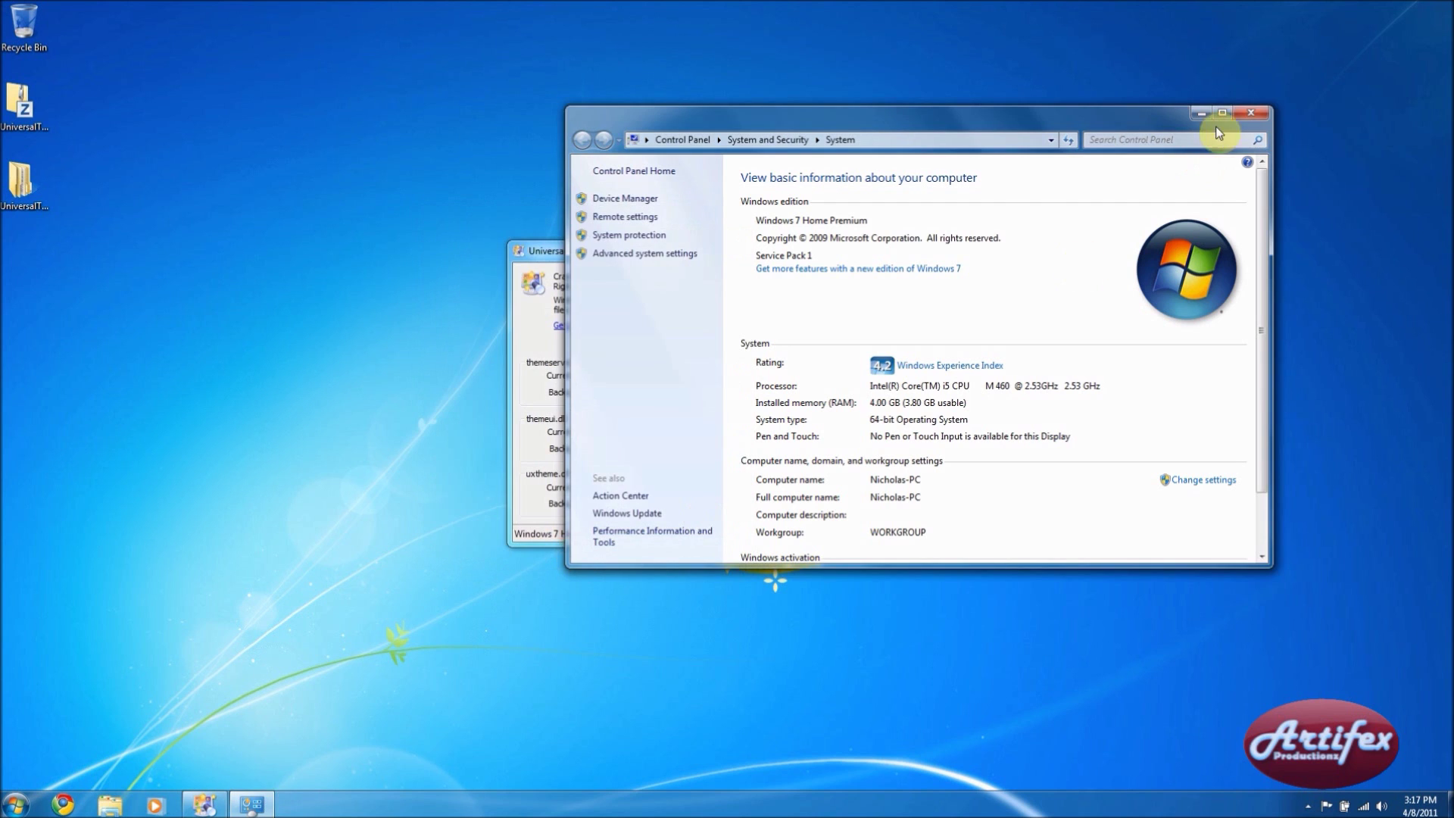
left_click(1250, 114)
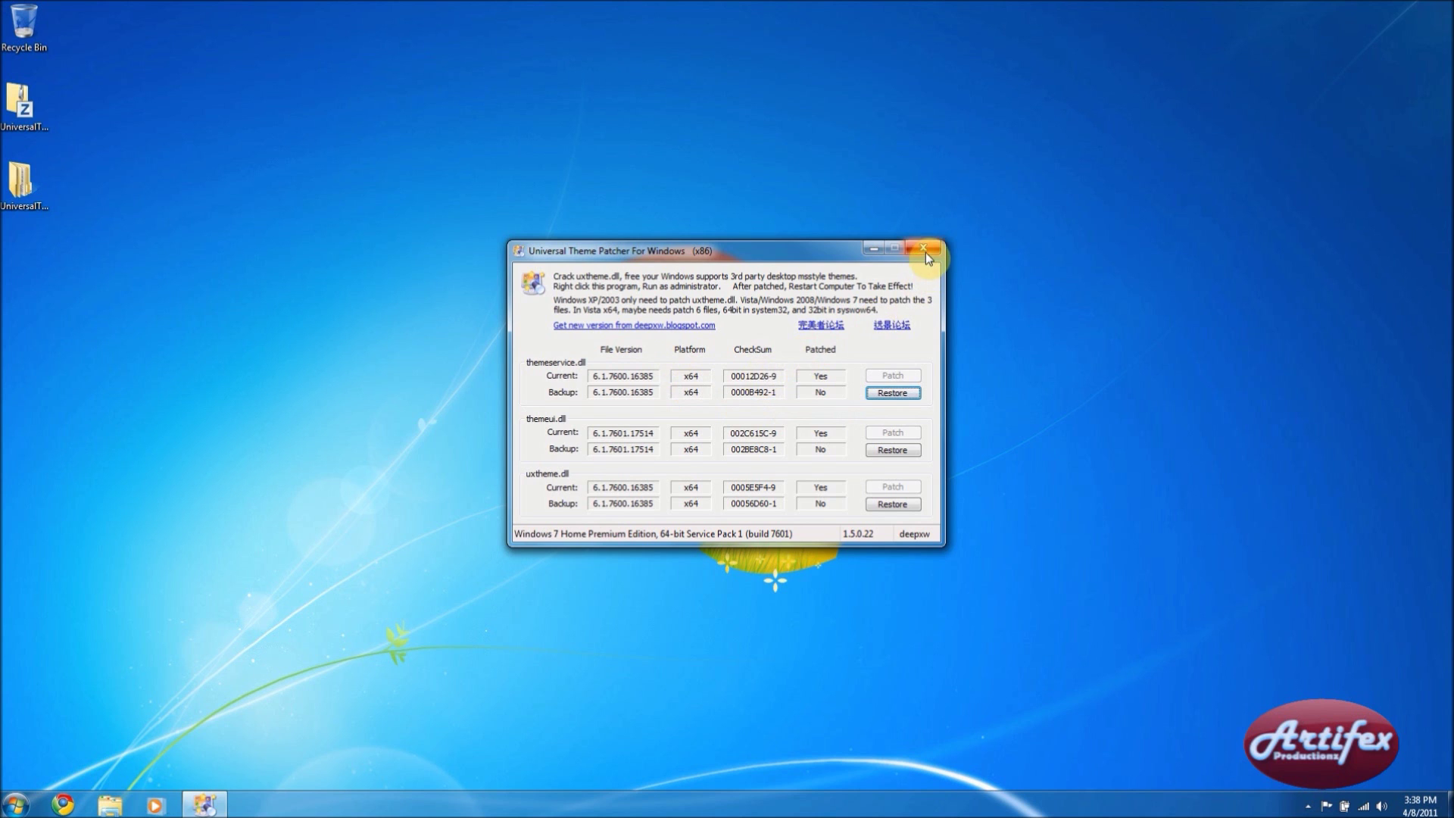
- Close Universal Theme Patcher and restart Windows from the Start menu
left_click(925, 252)
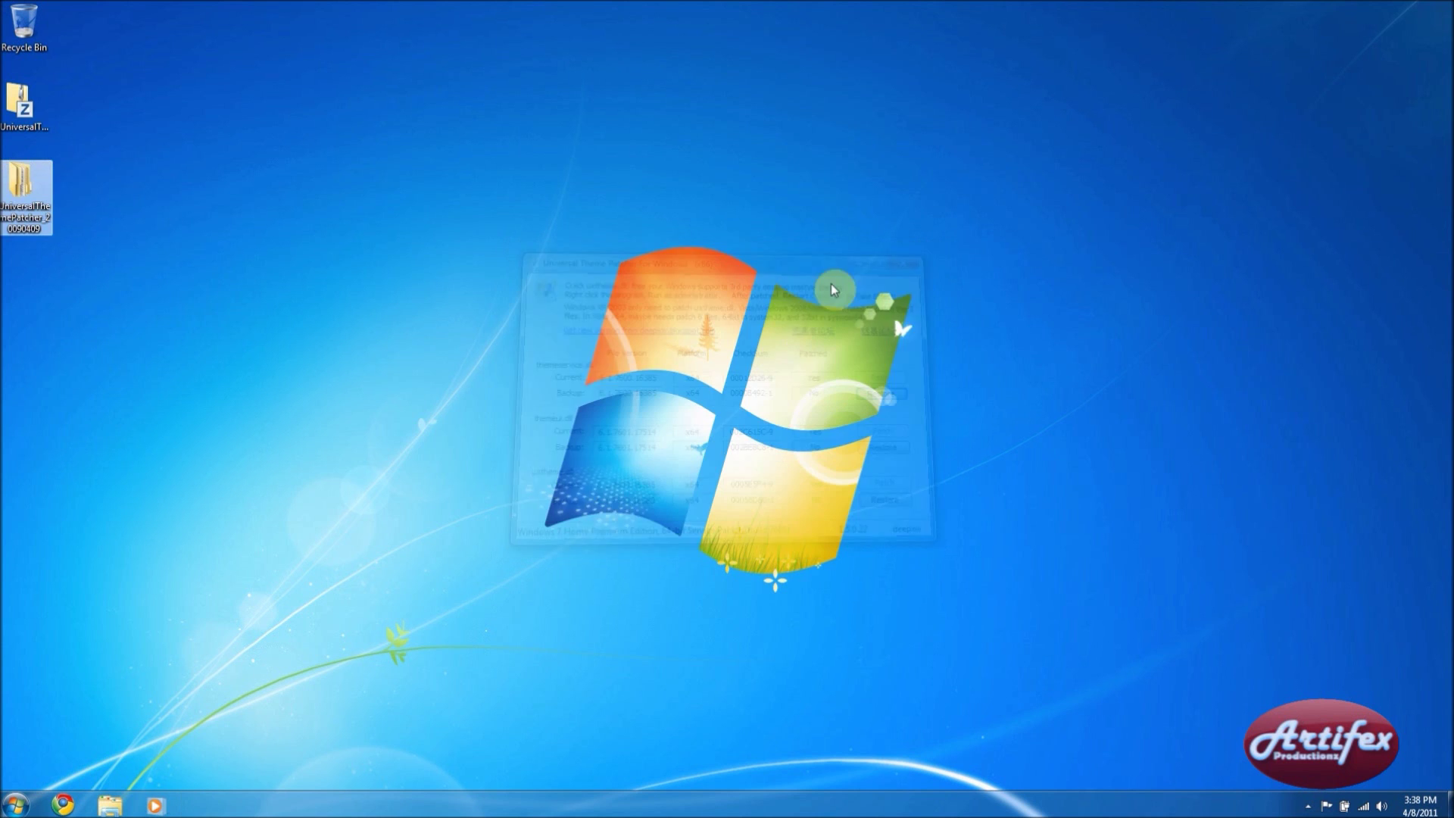
left_click(15, 804)
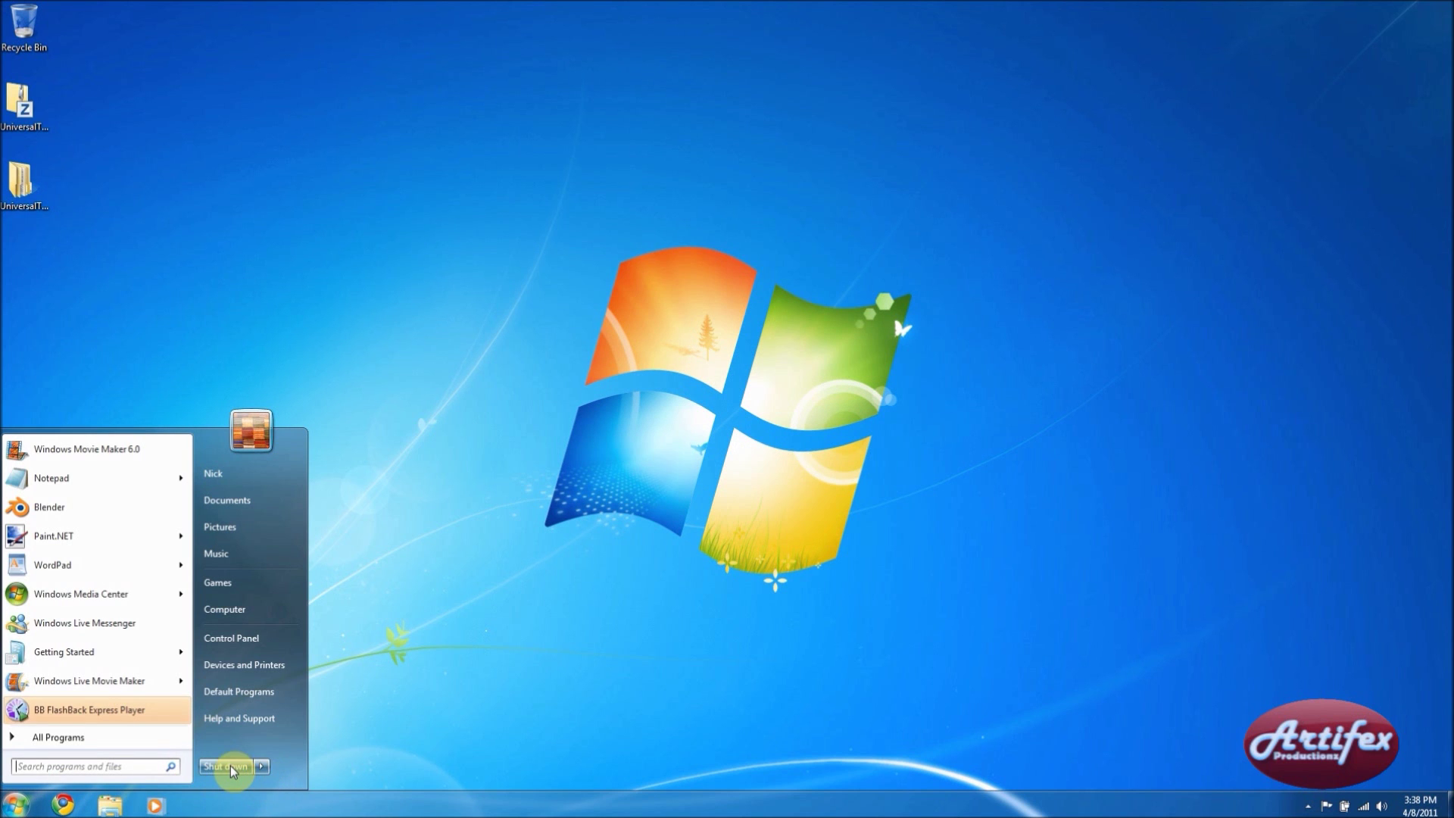
left_click(398, 730)
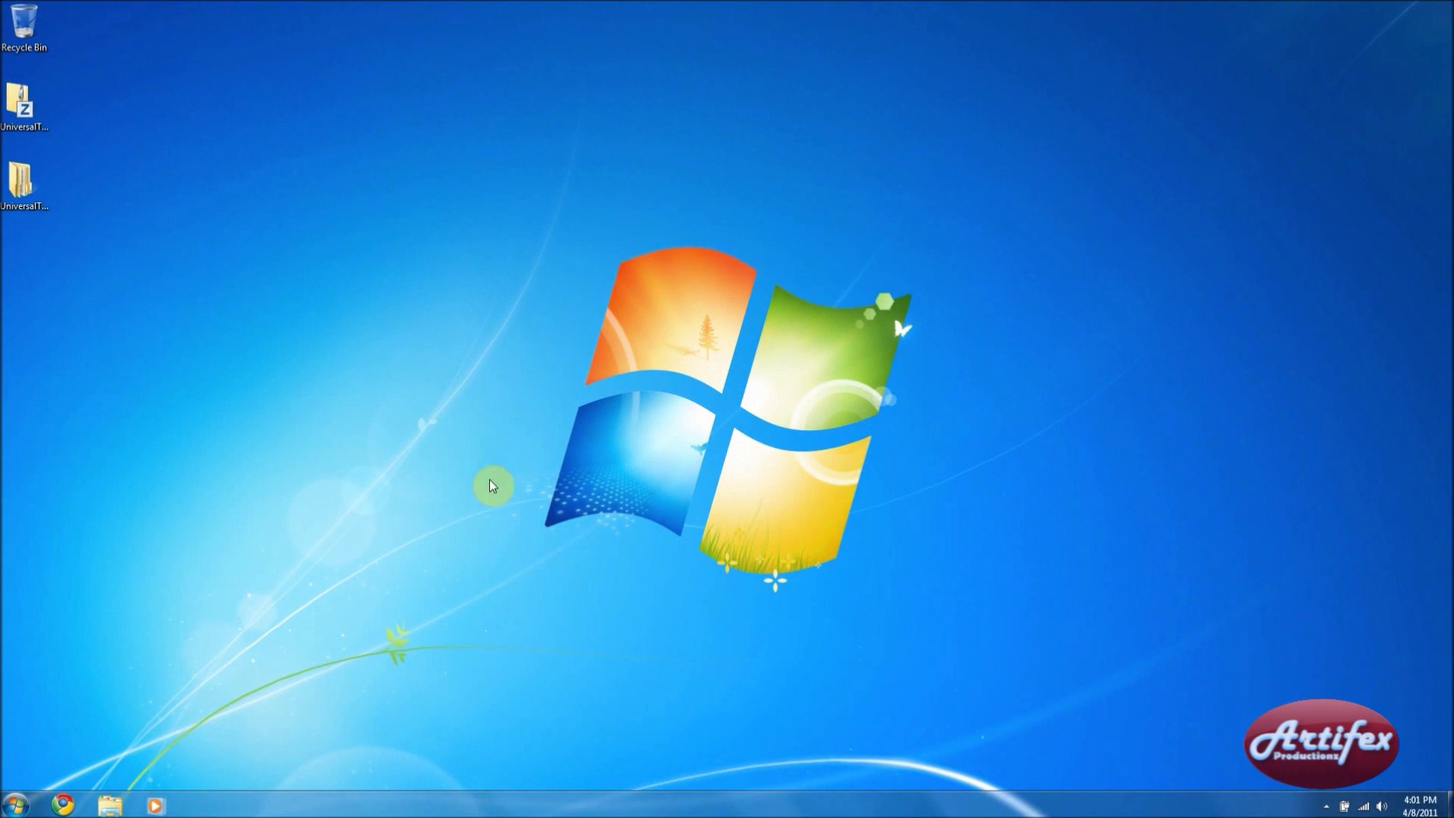
- Copy the Longhorn aero-bxm folder and theme file from the downloaded theme folder
left_click(15, 804)
left_click(240, 483)
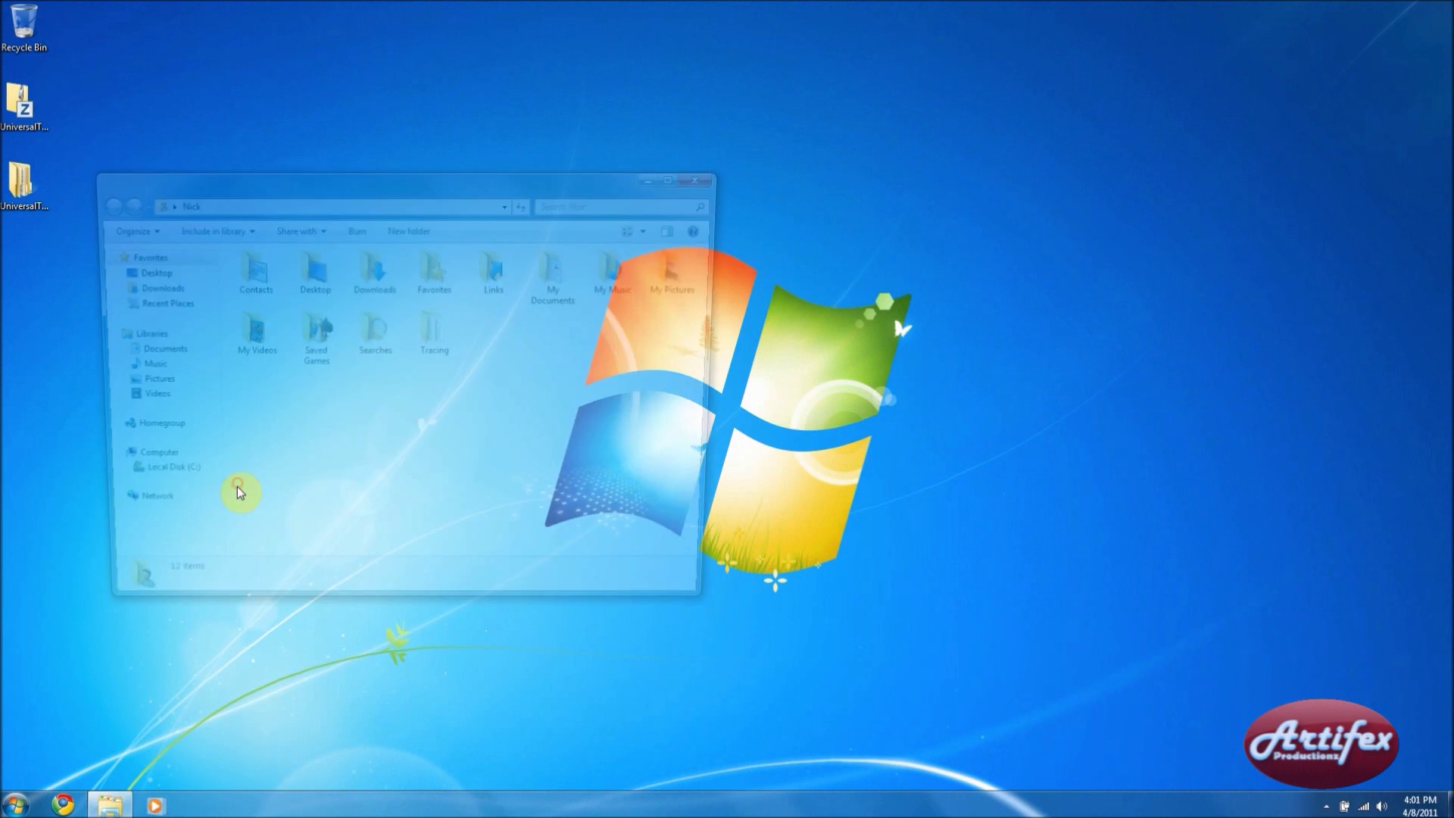
left_click(311, 199)
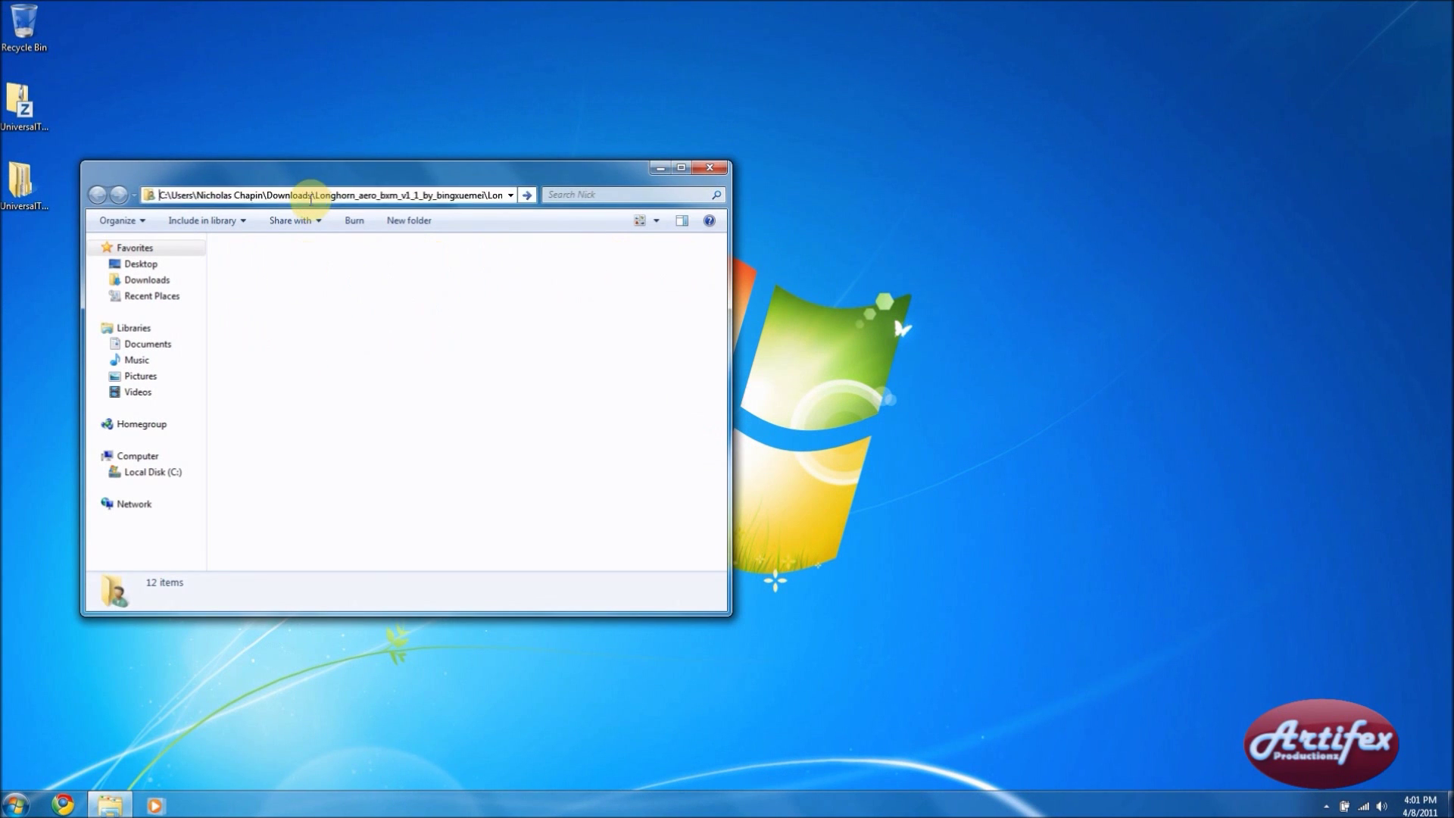
key("Return")
left_click_drag(324, 334, 276, 267)
right_click(277, 265)
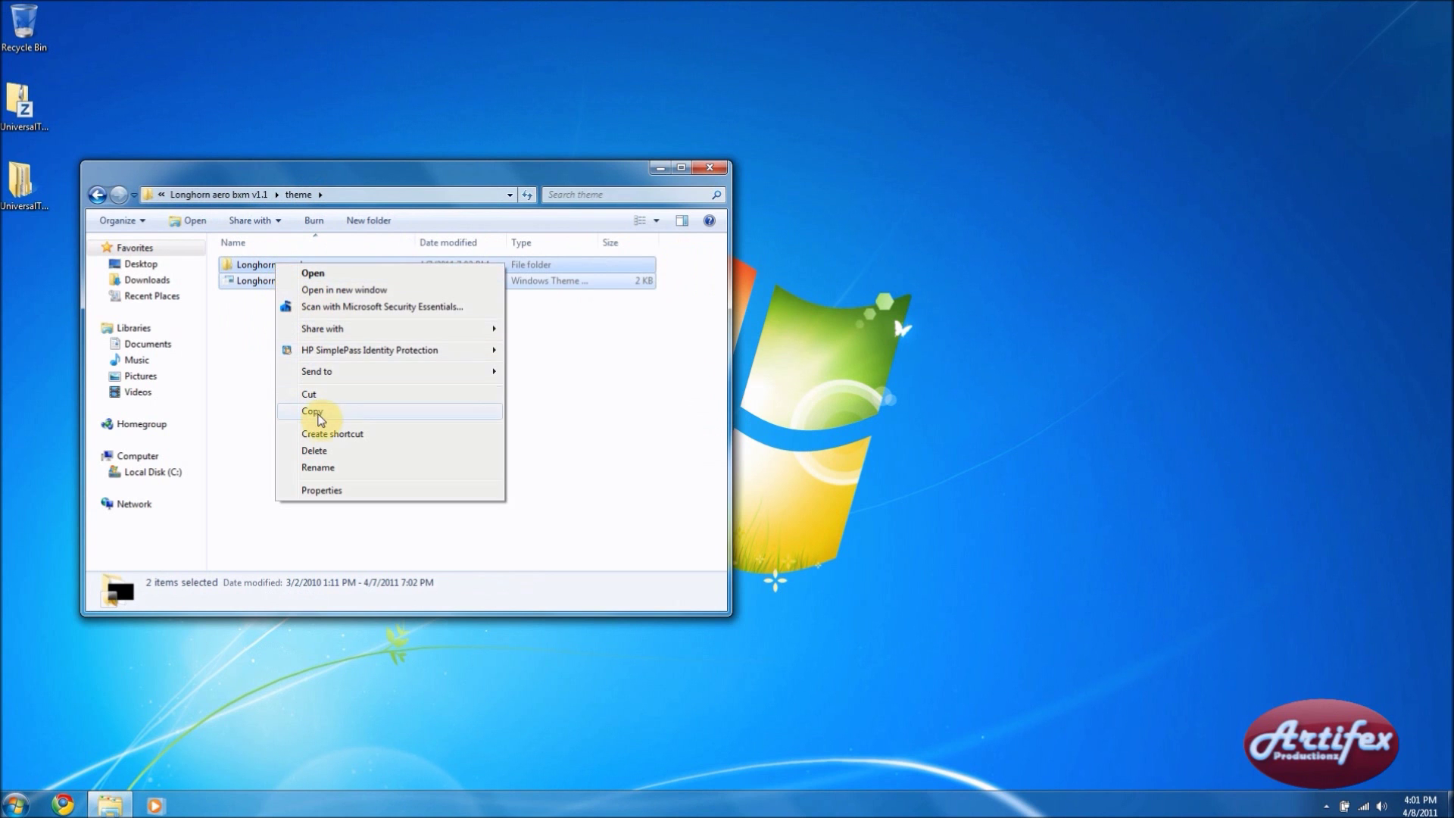
left_click(318, 413)
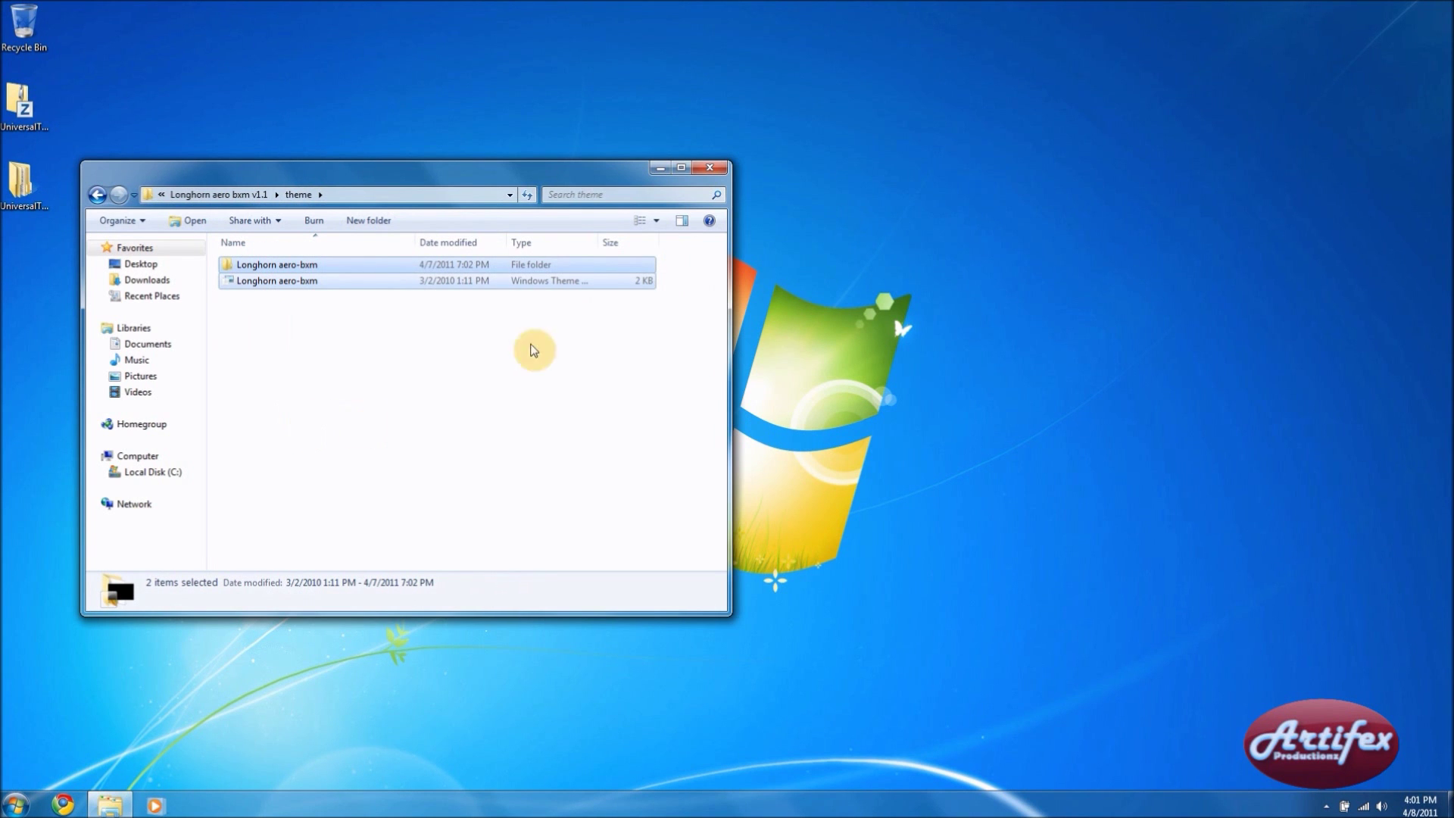
left_click(715, 167)
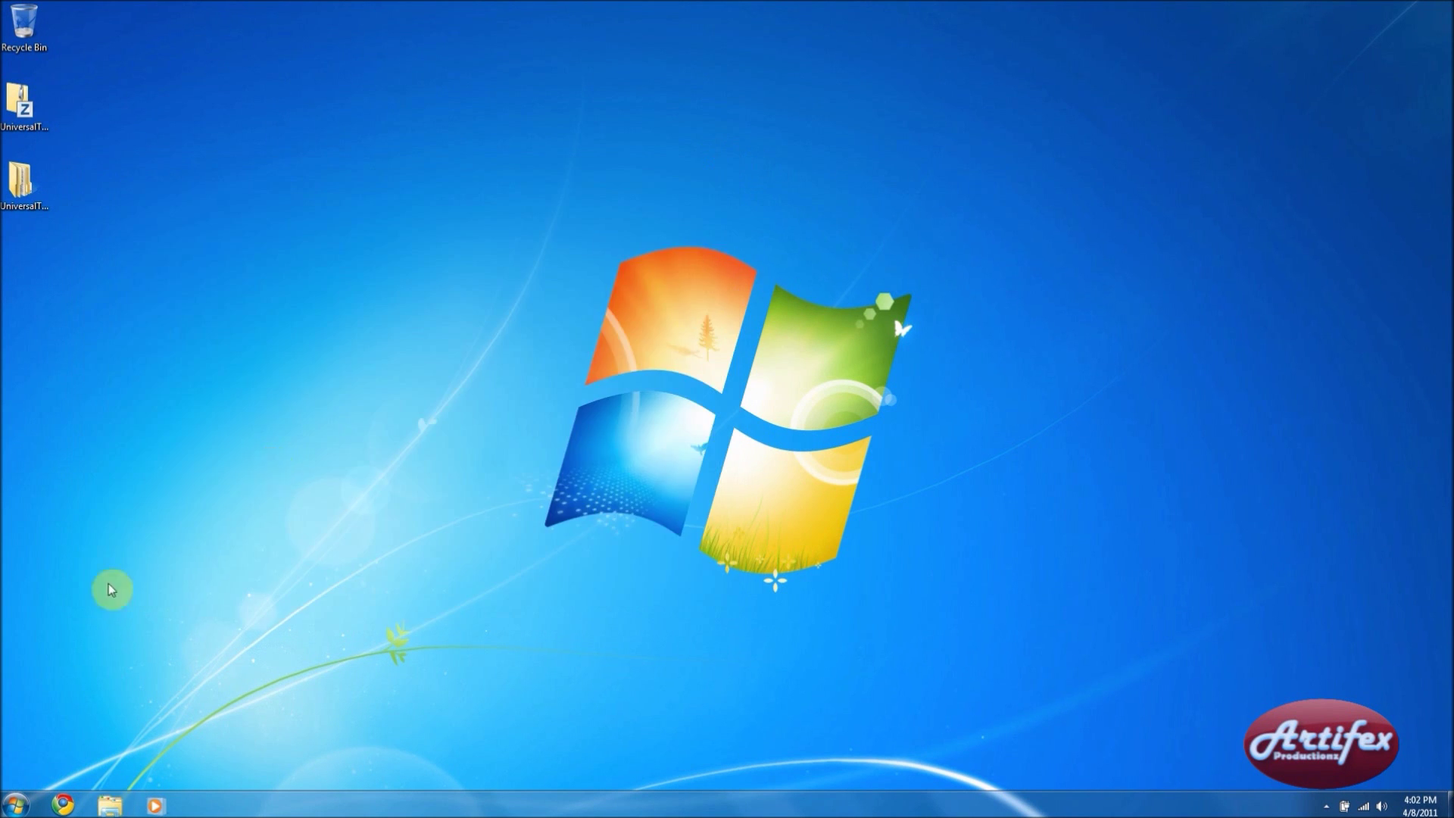
- Browse to C:\Windows\Resources\Themes in Explorer
left_click(16, 804)
left_click(239, 614)
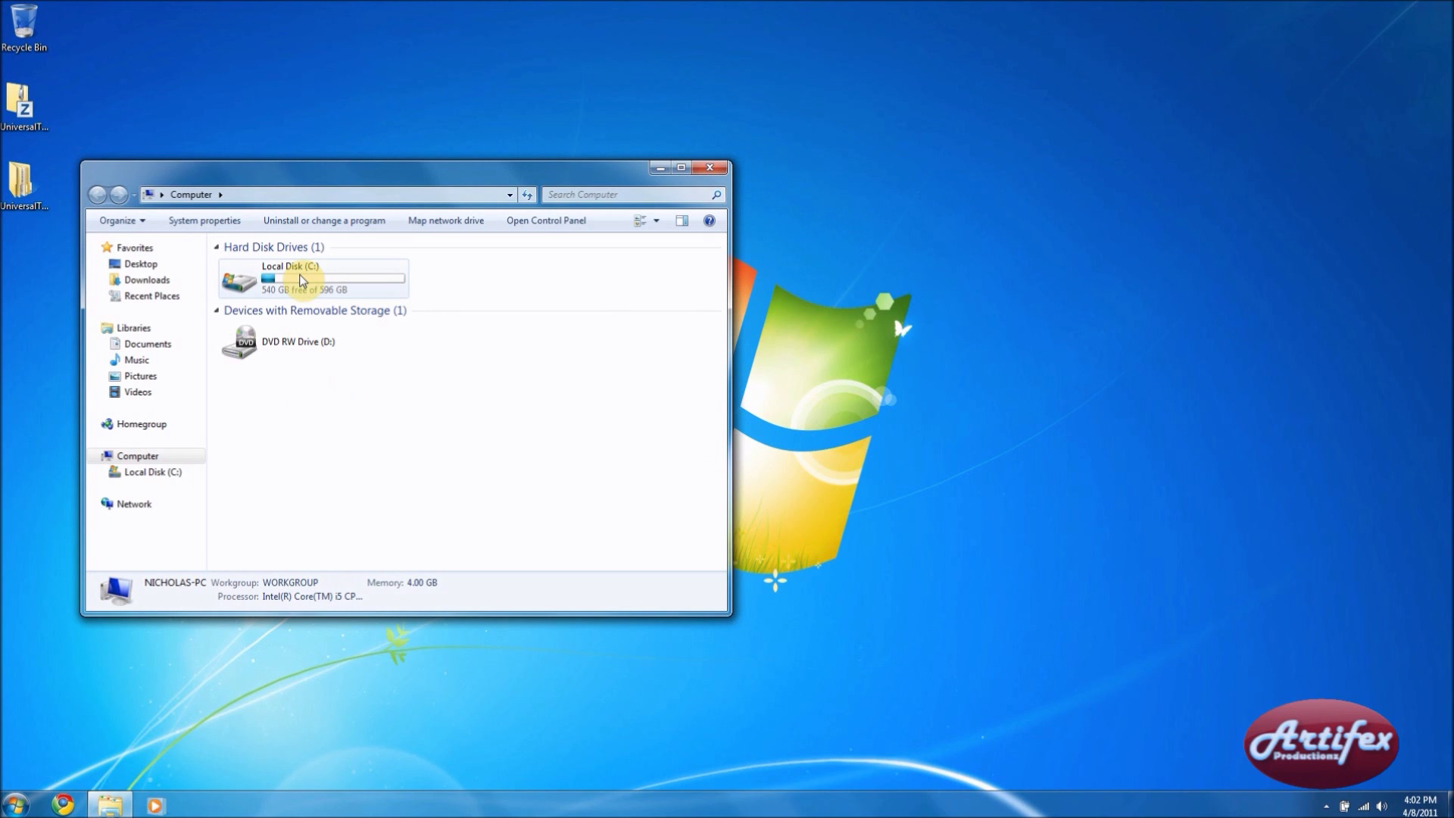
double_click(302, 280)
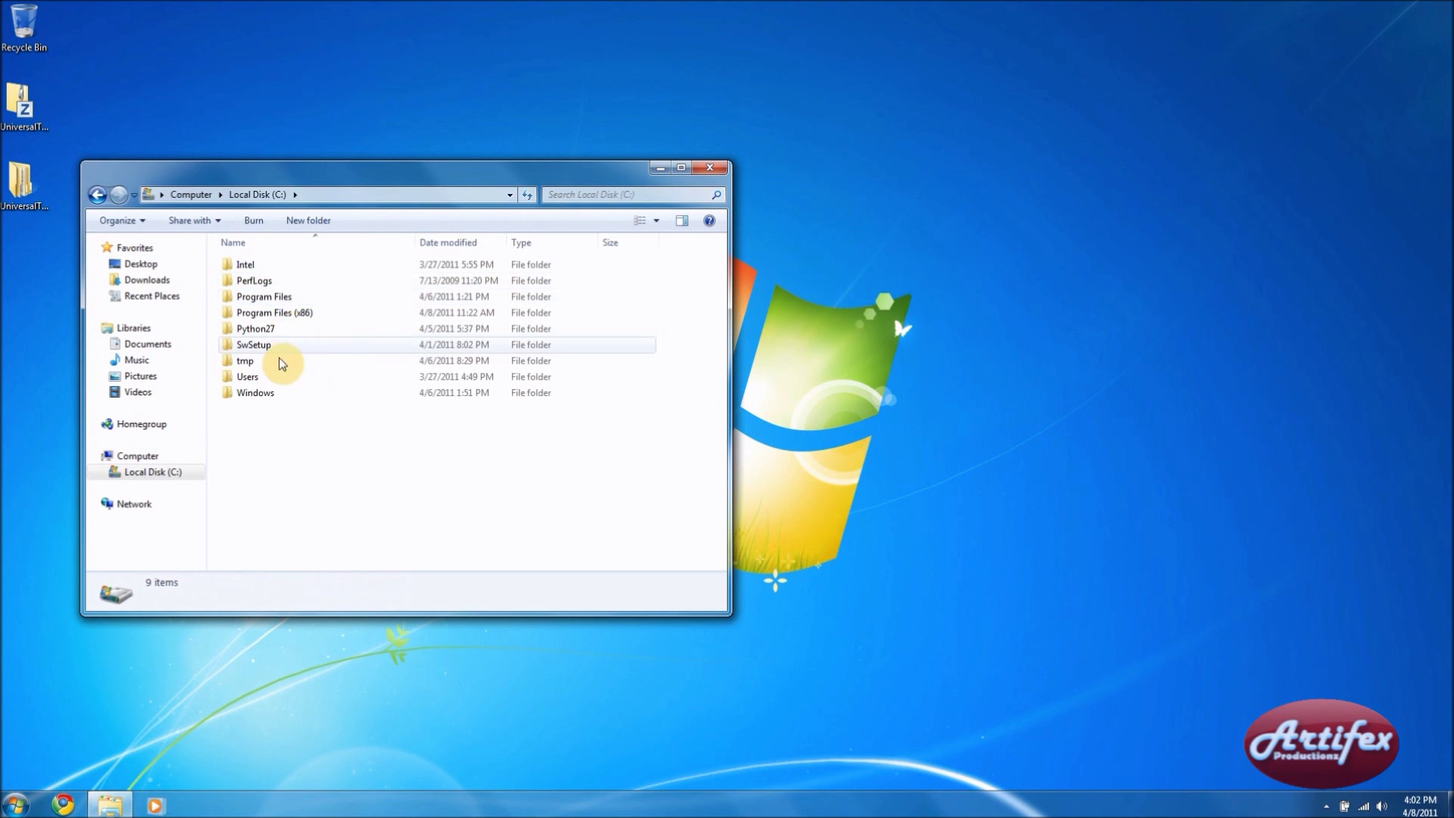
double_click(278, 400)
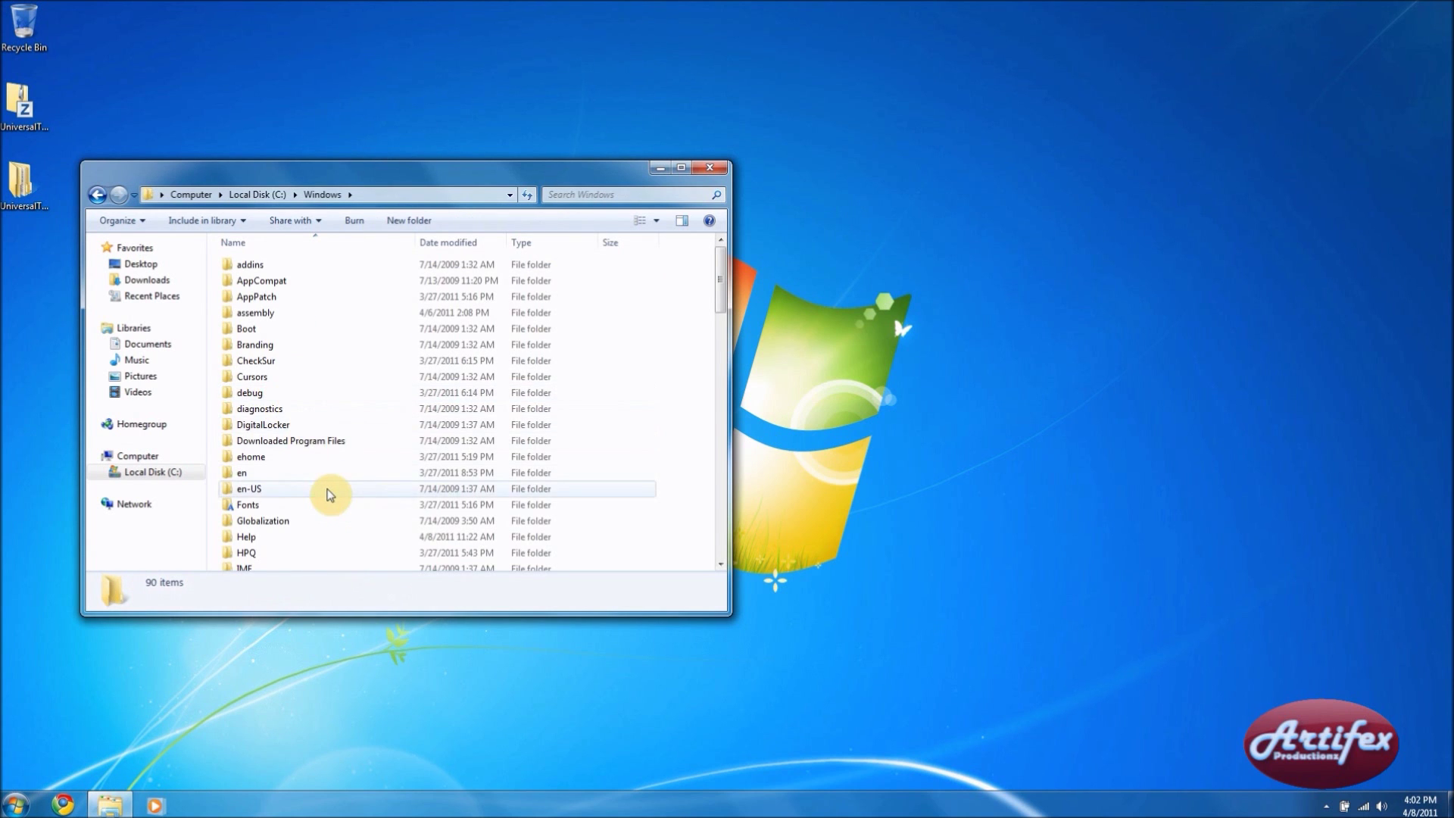
scroll(324, 493, "down", 5)
scroll(327, 493, "down", 3)
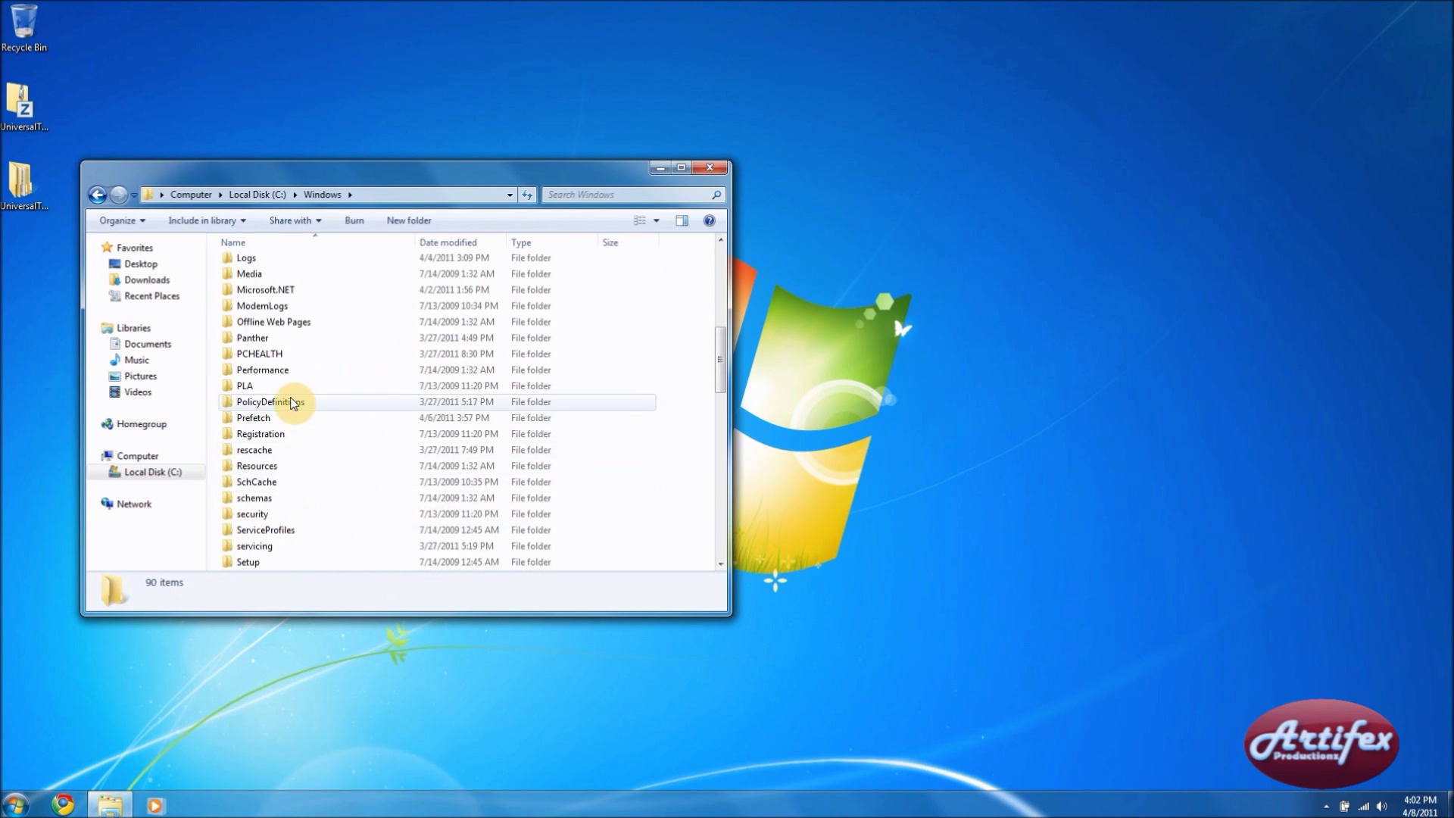
double_click(286, 470)
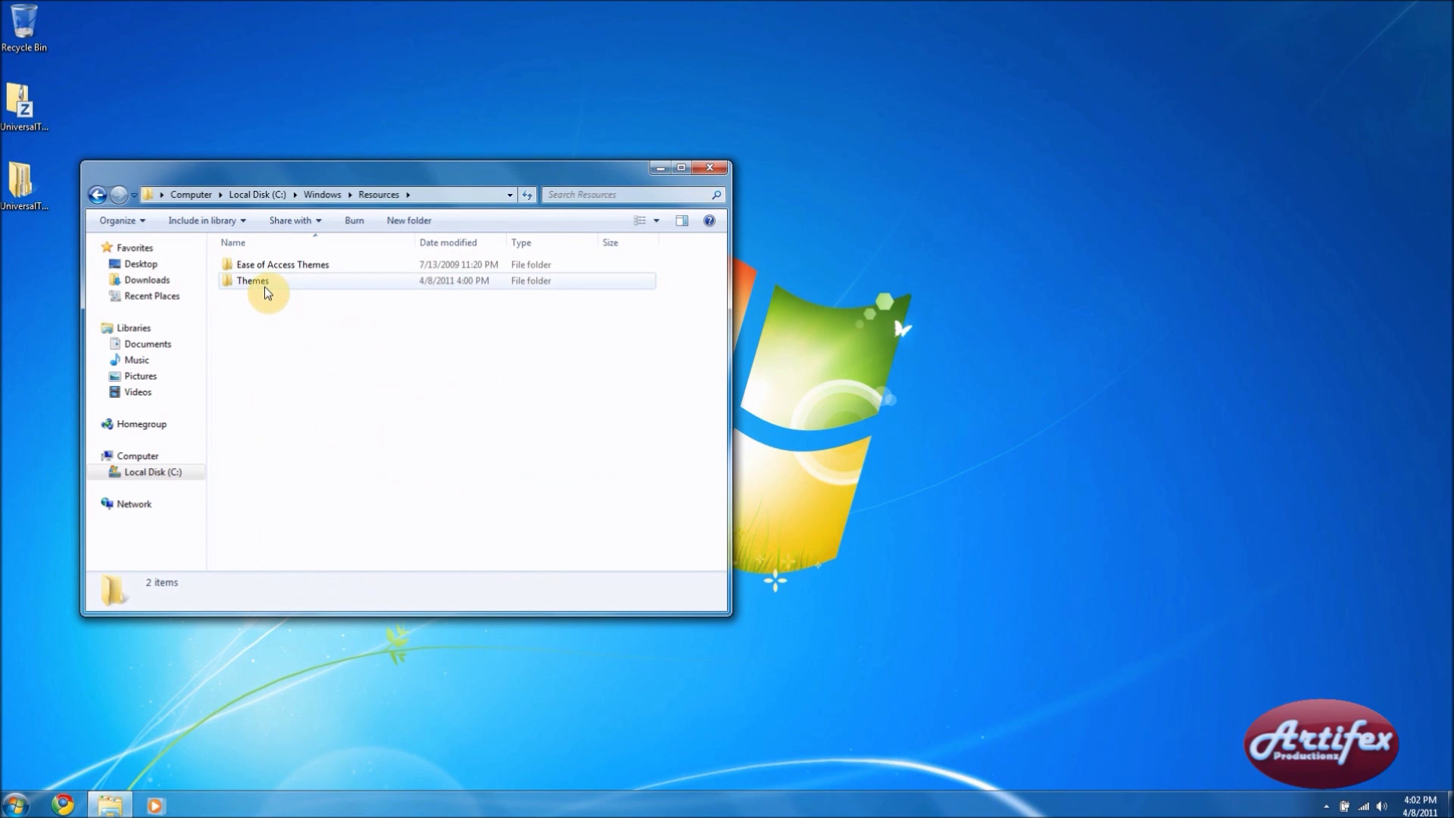
double_click(267, 286)
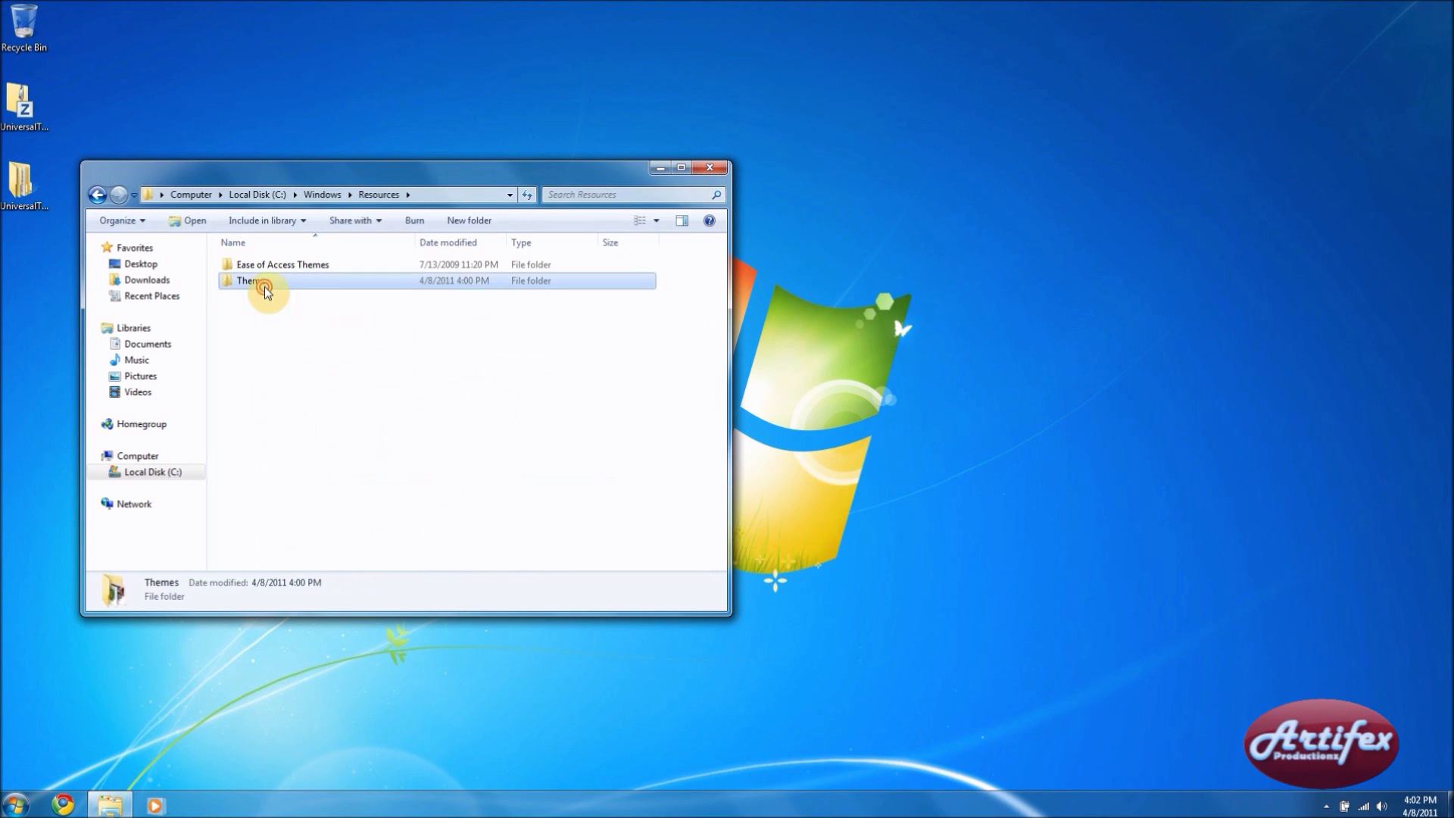
- Paste the Longhorn aero-bxm folder and theme file into Themes with administrator permission, then select the theme file
right_click(329, 468)
left_click(378, 568)
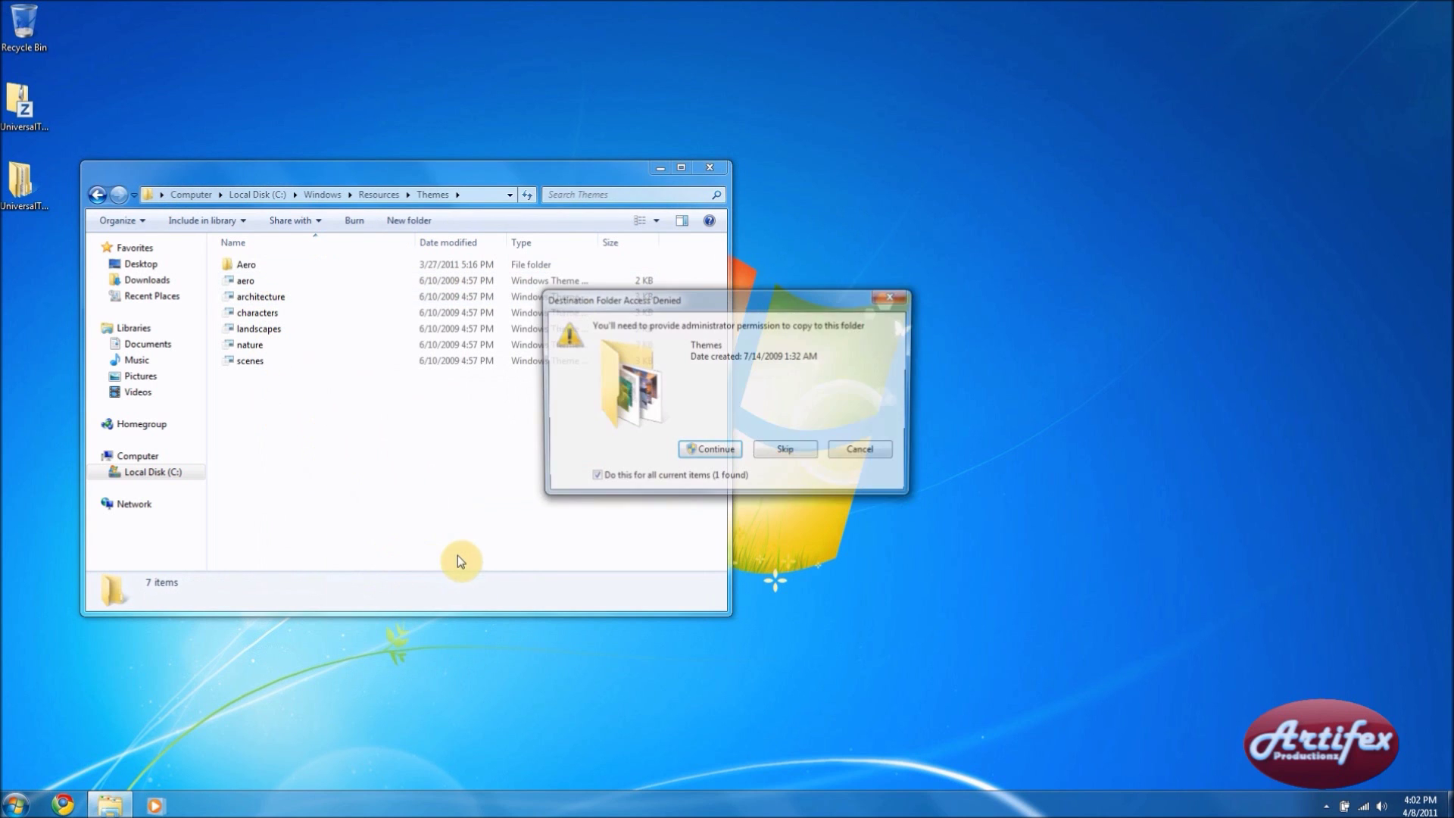
left_click(692, 453)
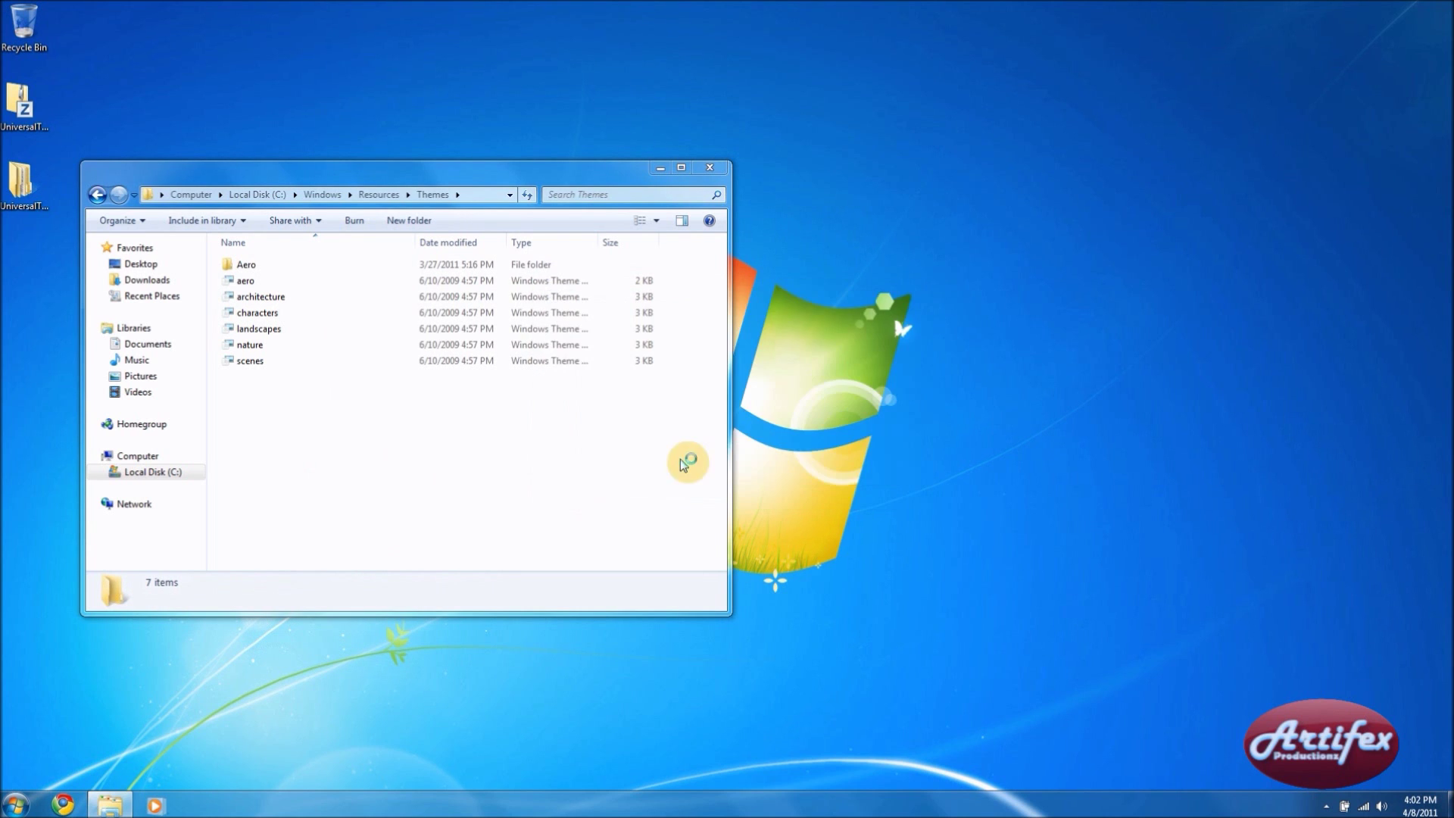
left_click(572, 491)
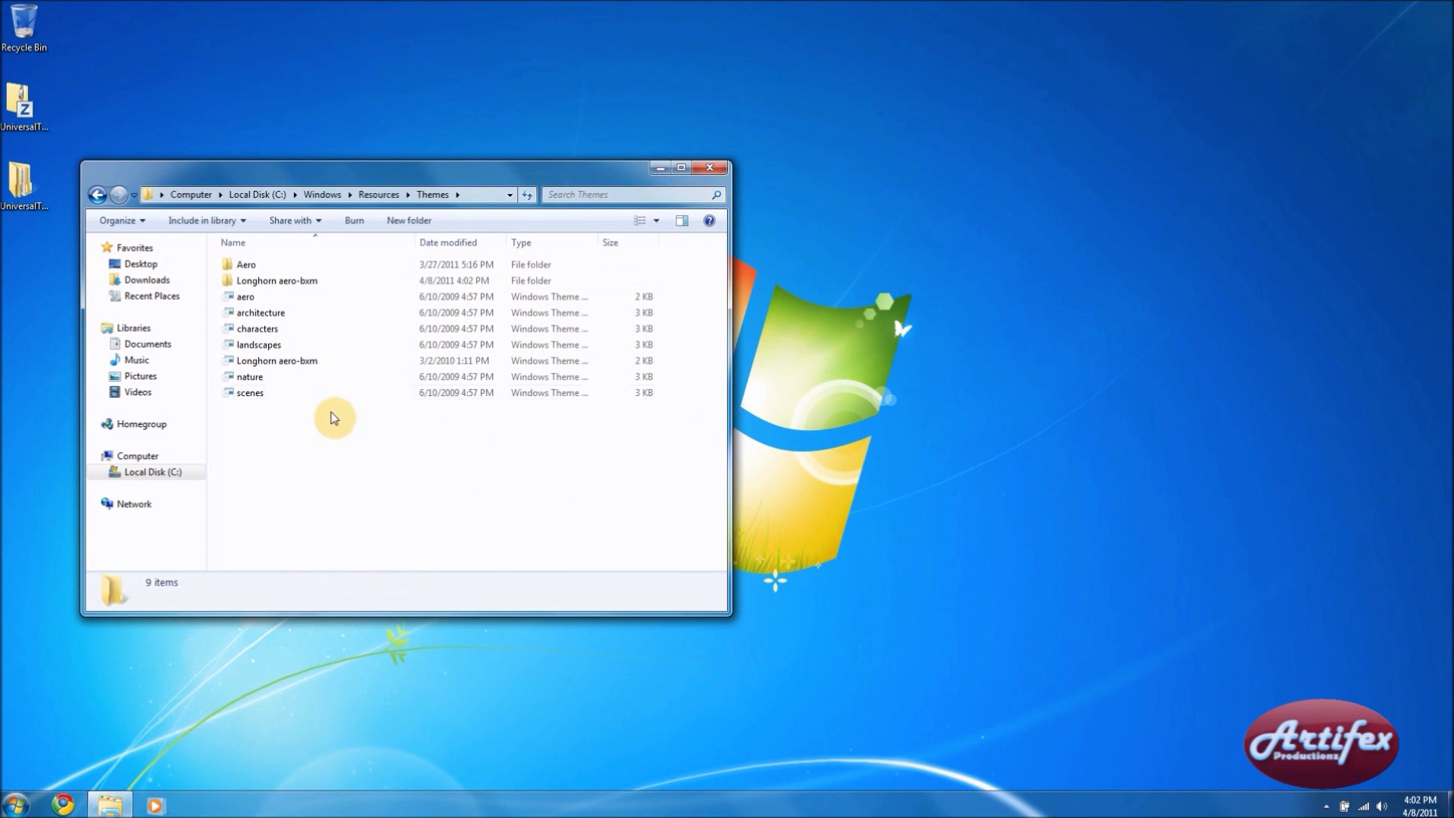
left_click(327, 362)
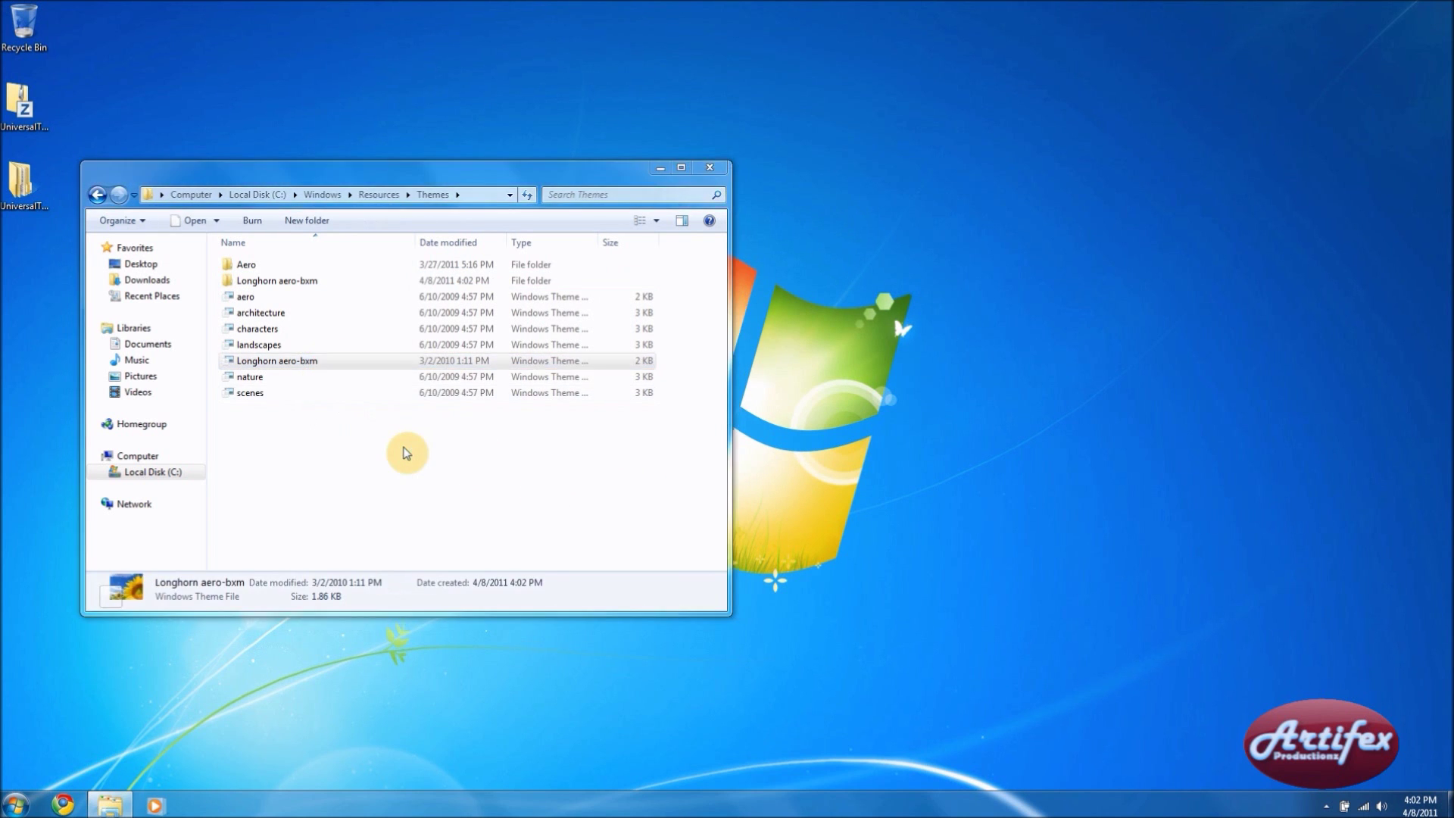